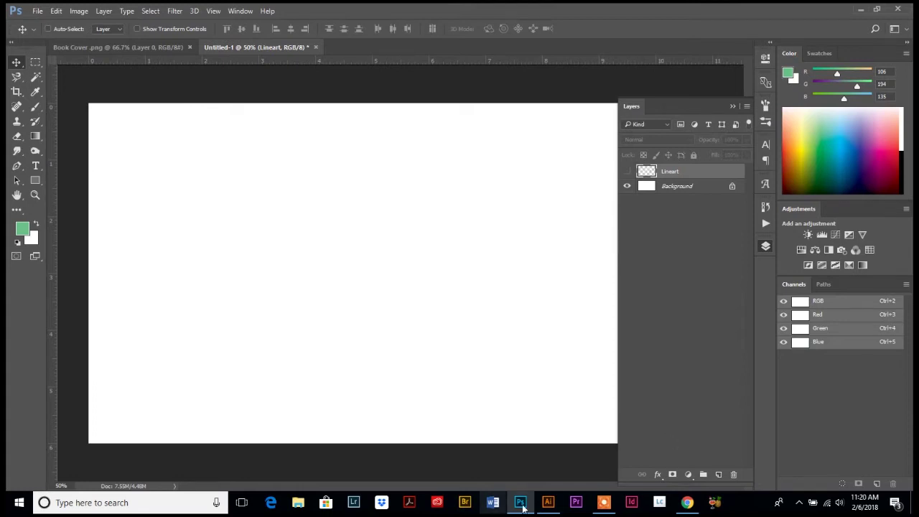
In Illustrator, deselect, then marquee-select the whole cloud-and-tree sketch and copy it.
left_click(547, 502)
left_click(381, 353)
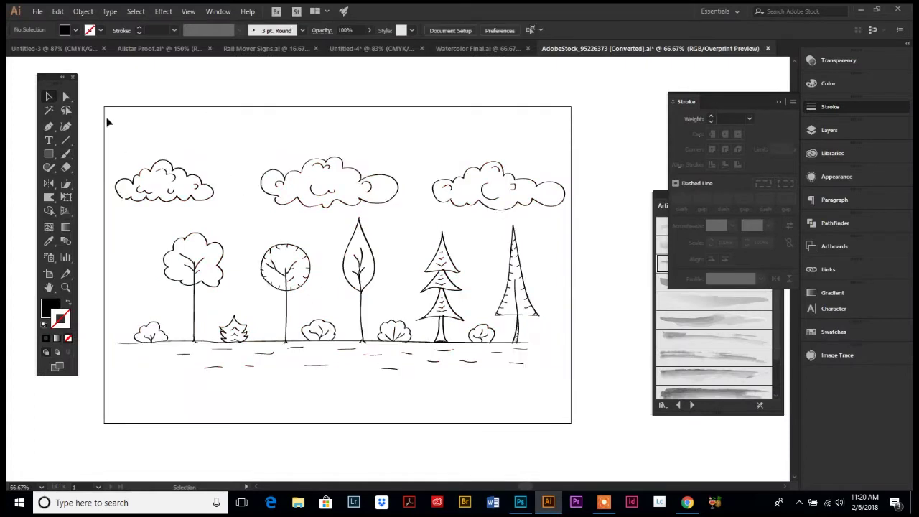
mouse_move(105, 123)
left_mouse_down()
mouse_move(588, 384)
mouse_move(593, 401)
left_mouse_up()
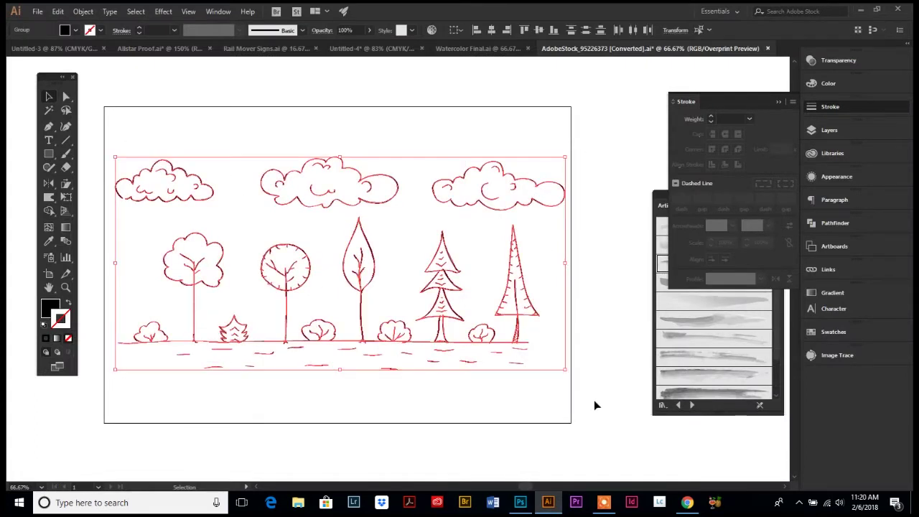
key("a")
key("ctrl")
Paste the copied drawing into the Photoshop canvas as pixels and commit it.
key("v")
left_click(522, 504)
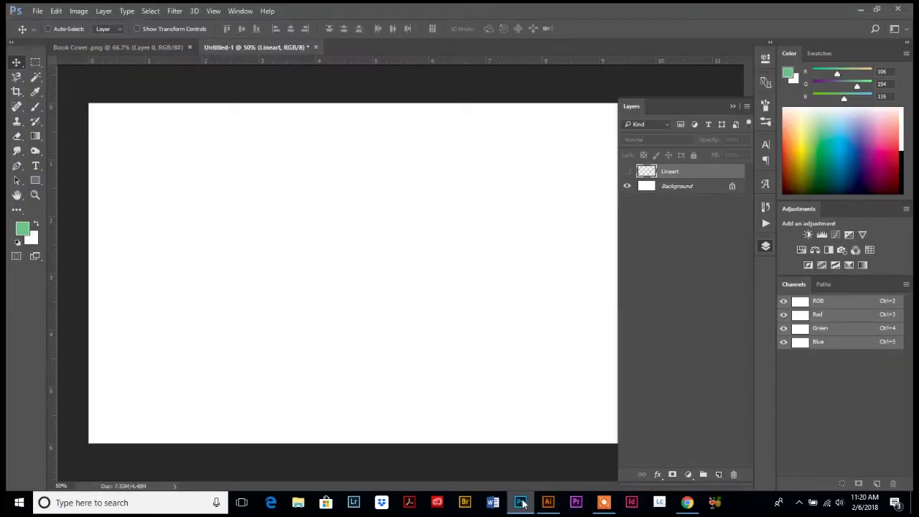
key("ctrl")
key("ctrl+v")
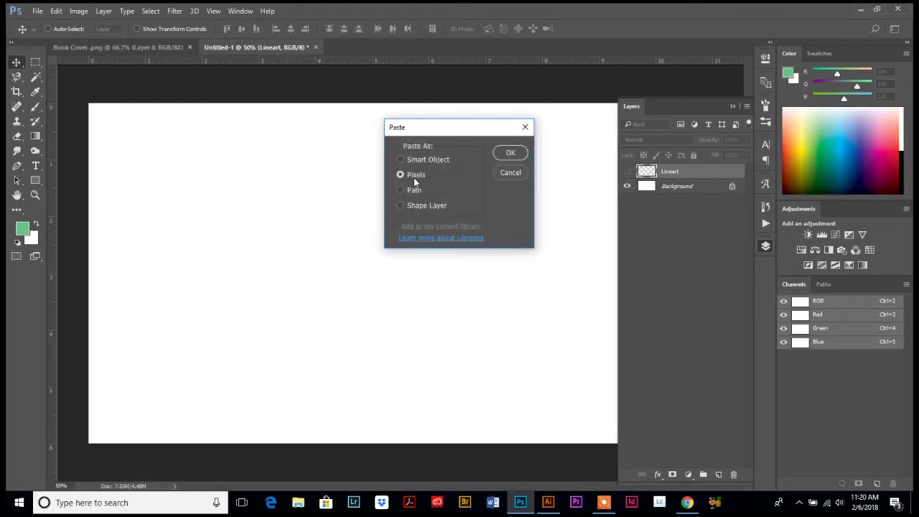
left_click(511, 152)
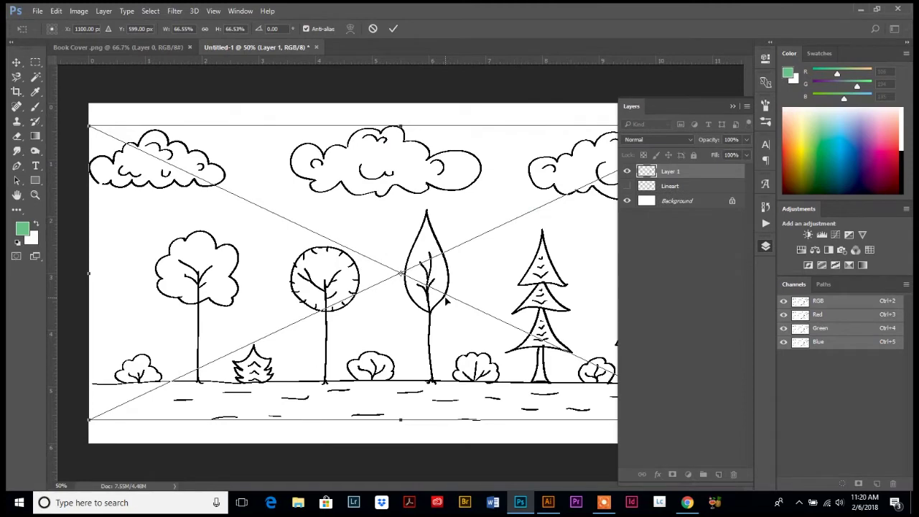
key("Return")
key("z")
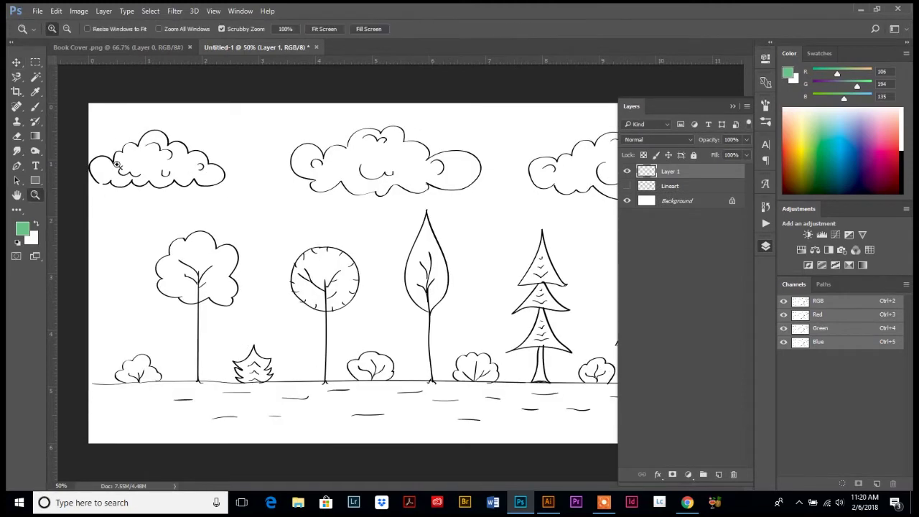
mouse_move(114, 128)
left_mouse_down()
mouse_move(210, 224)
mouse_move(119, 109)
mouse_move(122, 123)
left_mouse_up()
Rename the top layer to Lineart and the empty layer beneath to Watercolor.
double_click(669, 171)
type("l")
double_click(669, 187)
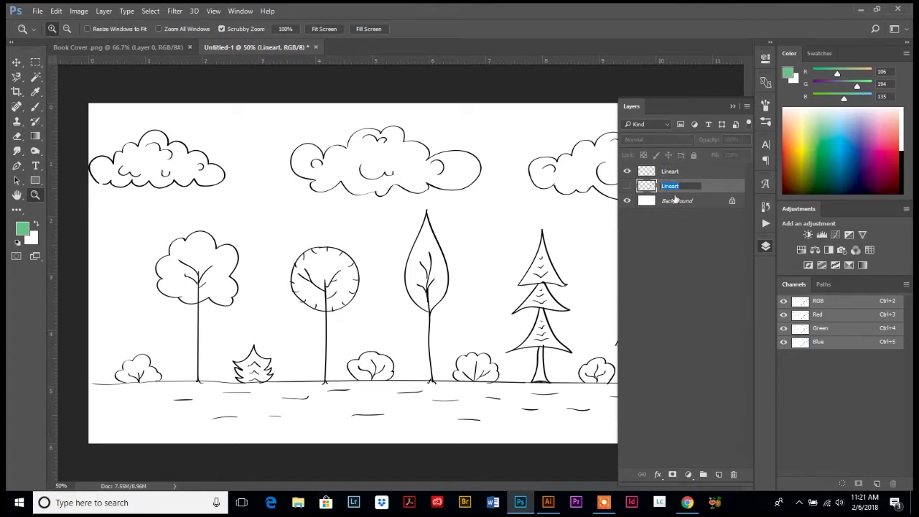
type("Watercolor")
key("Return")
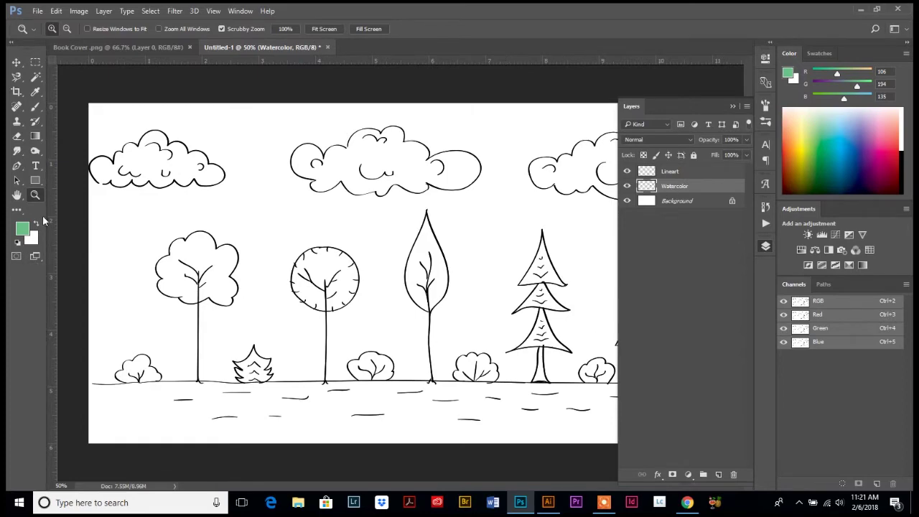
Zoom to 100% on the left cloud, pan over the clouds and trees, and select the Brush tool.
left_click(142, 157)
left_click(183, 174)
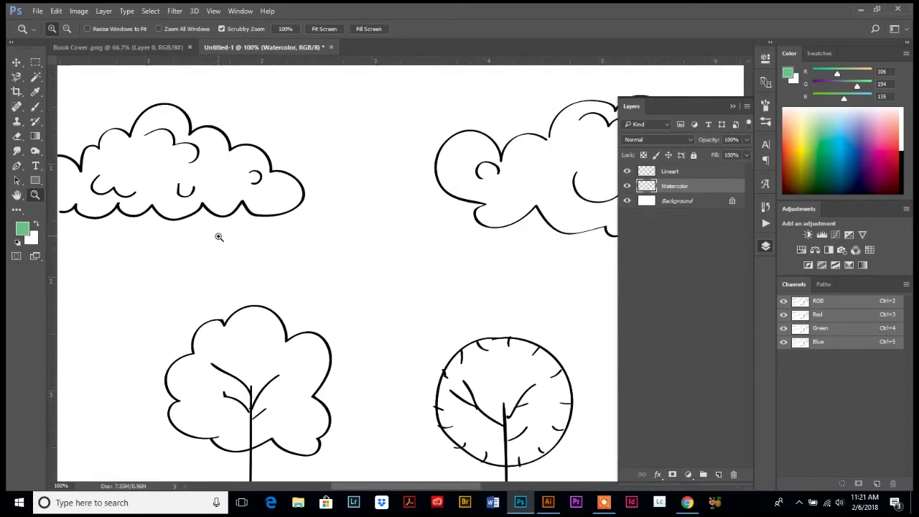
left_click(17, 194)
left_click_drag(164, 157, 237, 207)
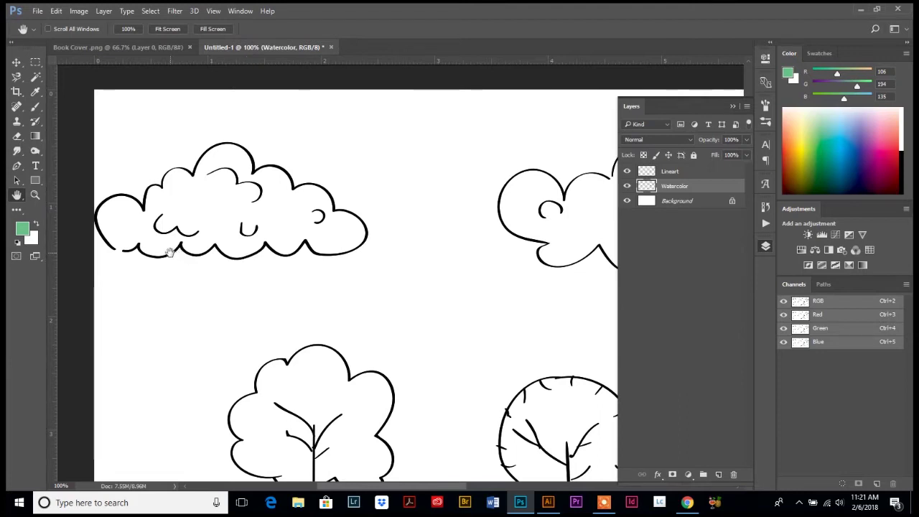
left_click(35, 108)
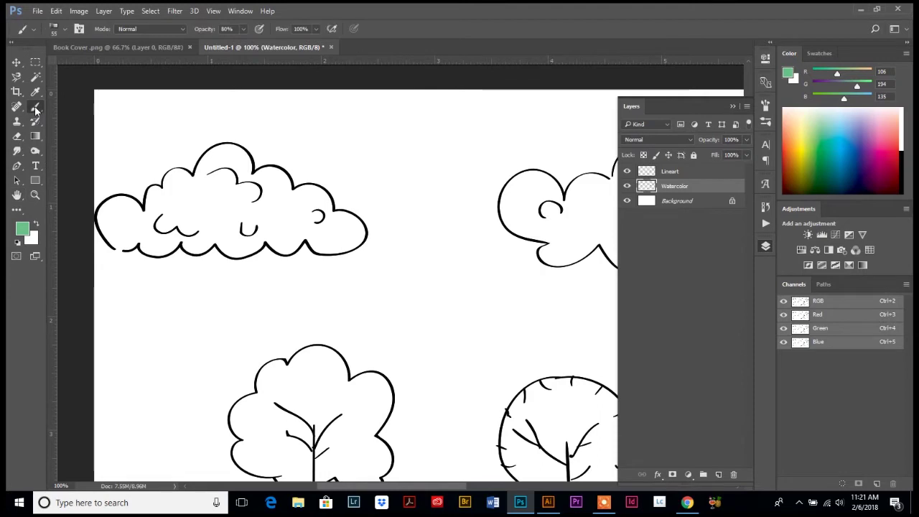
left_click(764, 106)
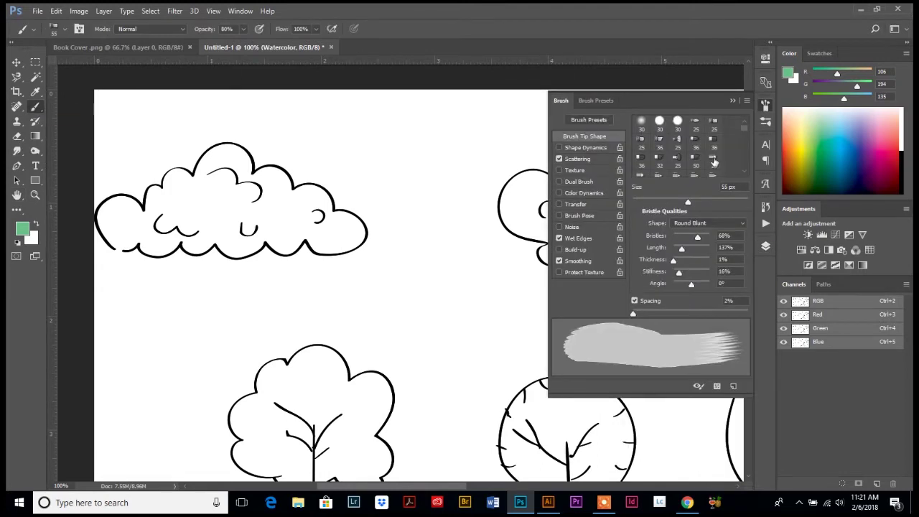
left_click(243, 11)
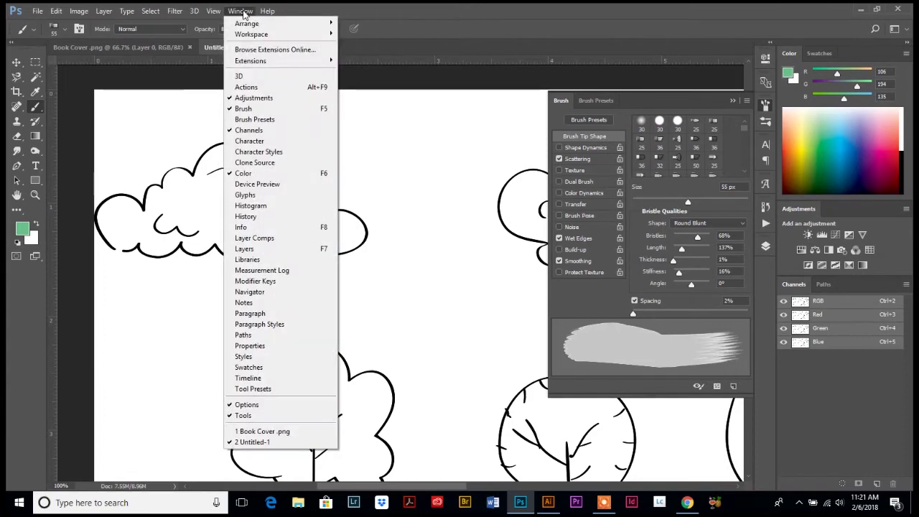
left_click(244, 12)
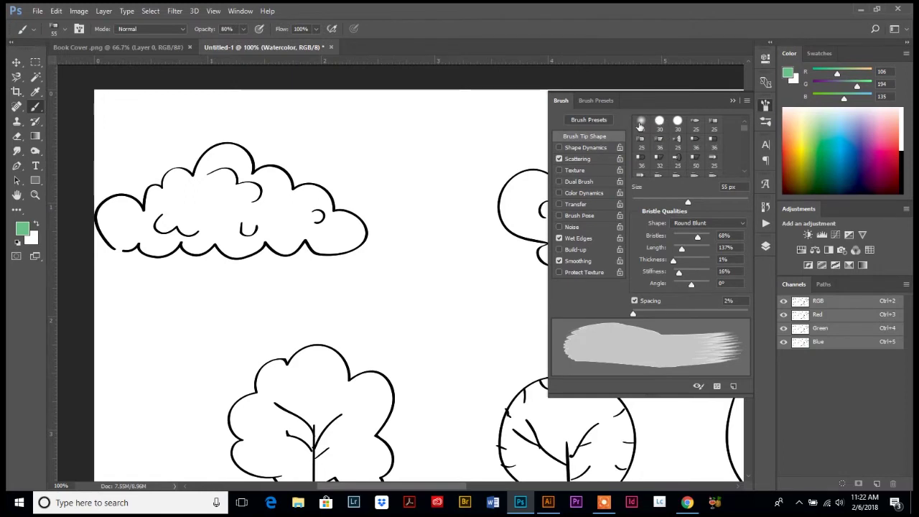
Compare several bristle tips and settle on the Flat Fan brush tip.
left_click(677, 143)
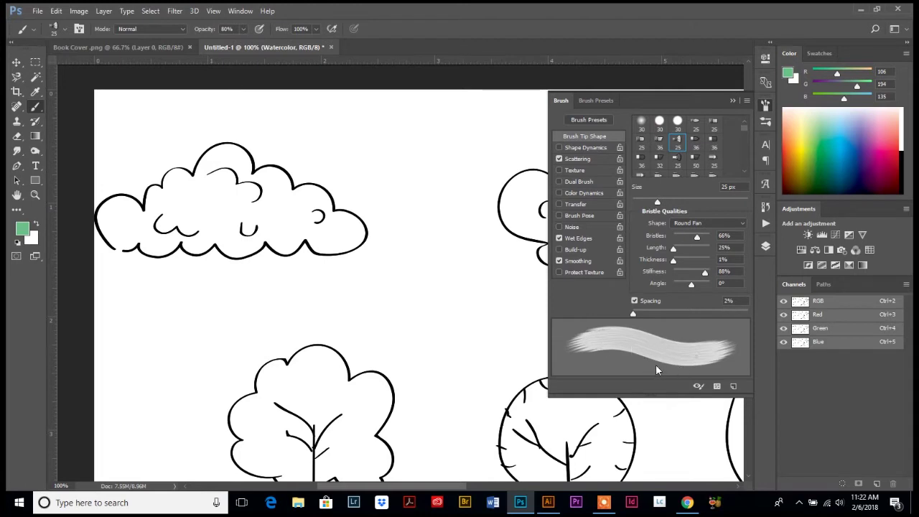
left_click(678, 158)
left_click(711, 163)
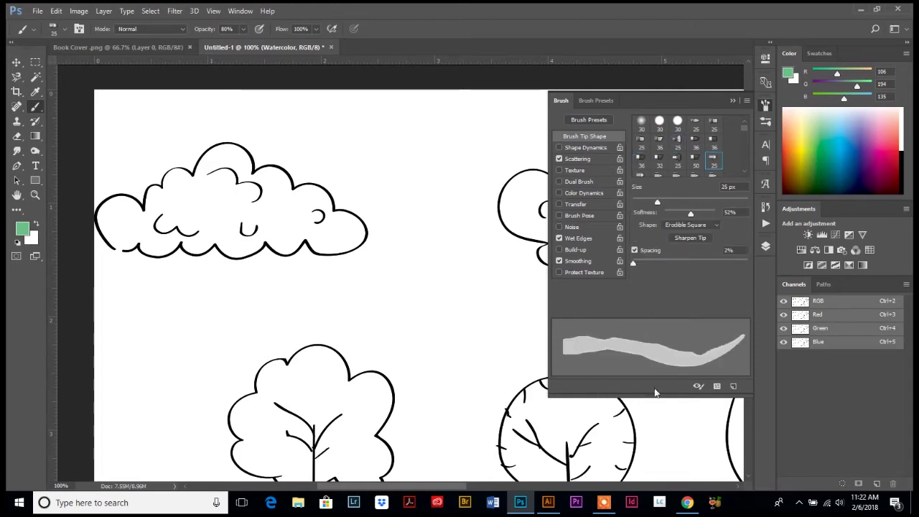
left_click(678, 160)
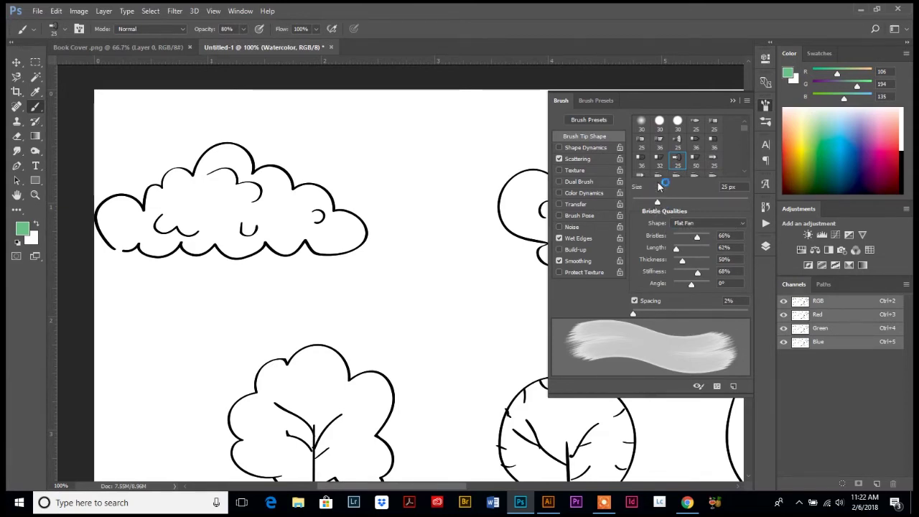
Set the tip to 26 px, 4% spacing and 37% bristles, with Wet Edges and Dual Brush off.
mouse_move(657, 202)
left_mouse_down()
mouse_move(679, 206)
mouse_move(635, 206)
mouse_move(658, 204)
left_mouse_up()
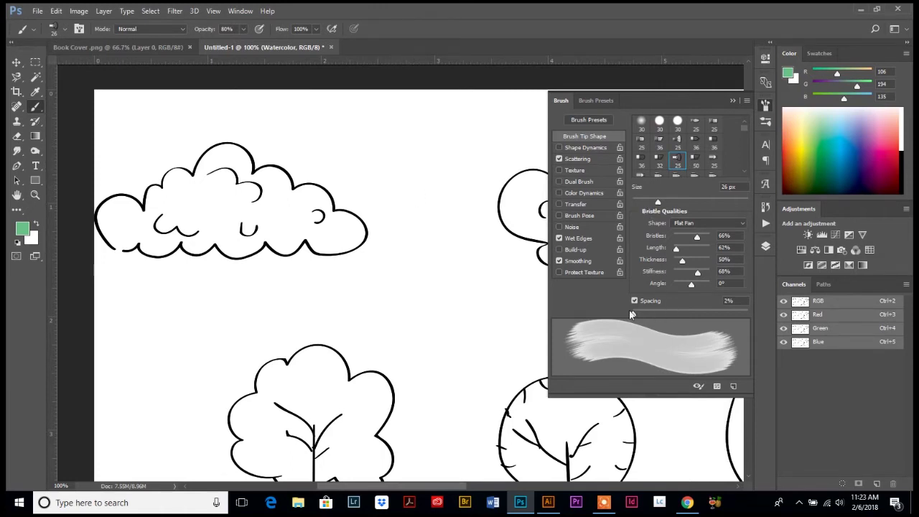
mouse_move(631, 314)
left_mouse_down()
mouse_move(644, 317)
mouse_move(635, 316)
left_mouse_up()
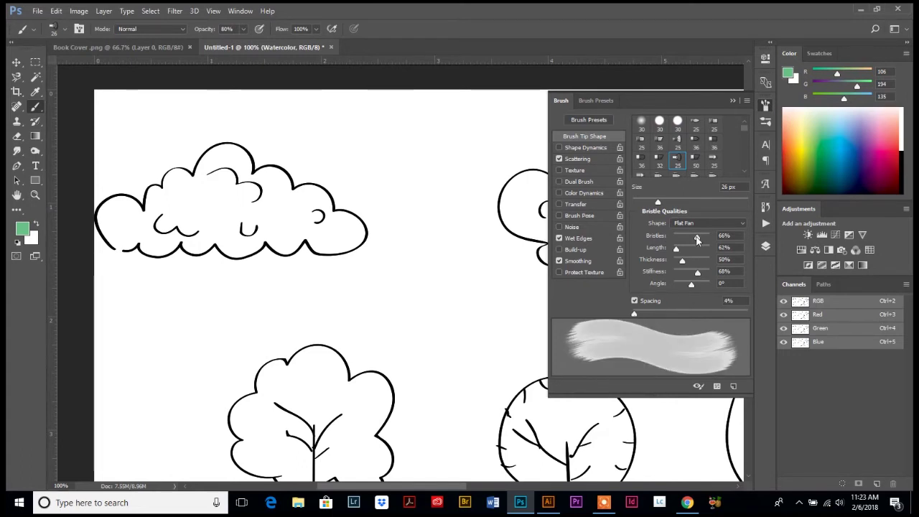
mouse_move(696, 239)
left_mouse_down()
mouse_move(678, 241)
mouse_move(695, 251)
left_mouse_up()
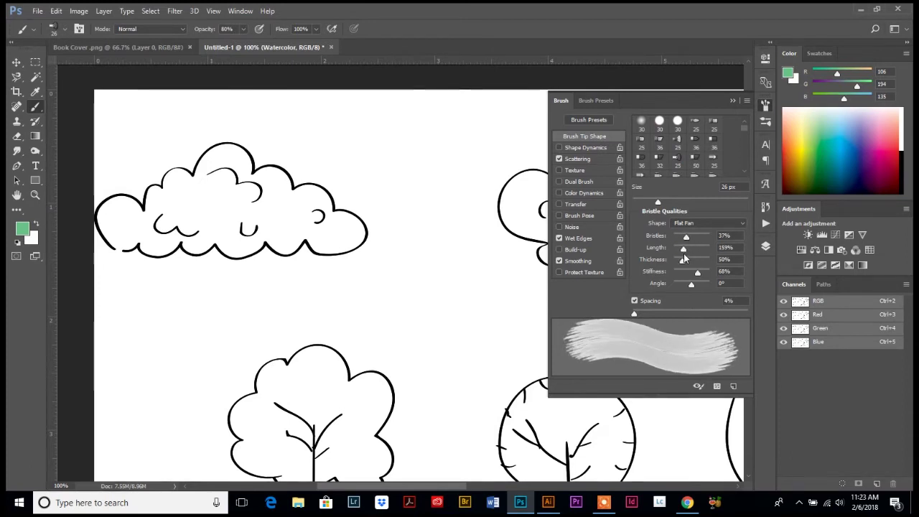
left_click(560, 238)
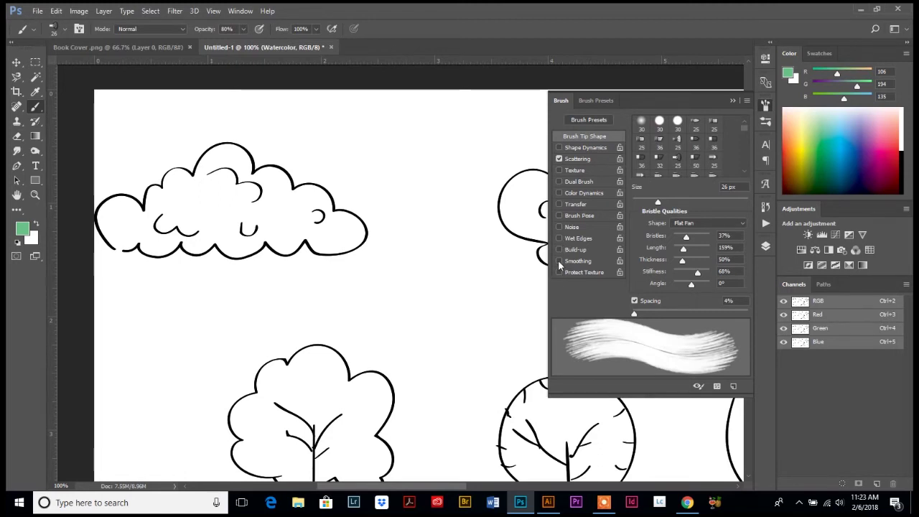
left_click(560, 183)
left_click(559, 184)
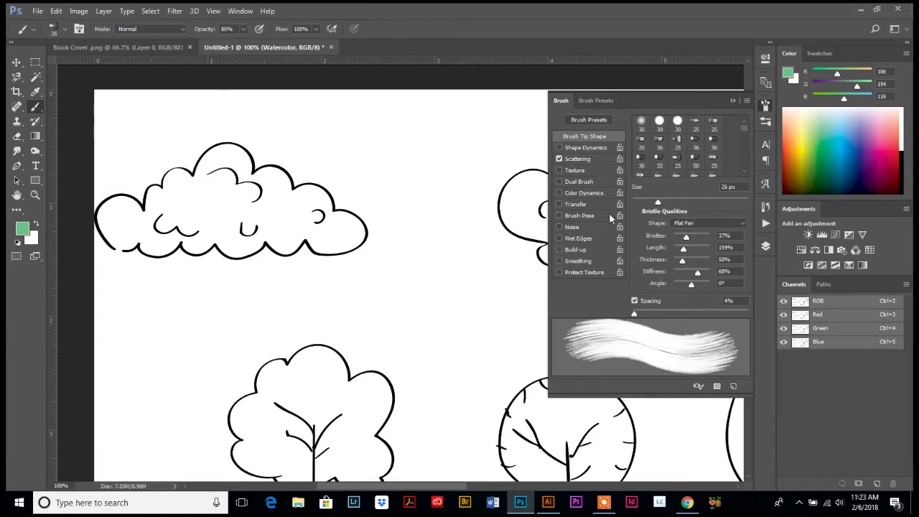
Paint a green test stroke at 100% opacity above the left cloud, then undo it.
left_click(244, 31)
left_click_drag(243, 41, 266, 45)
left_click(229, 29)
mouse_move(268, 148)
left_mouse_down()
mouse_move(297, 135)
mouse_move(481, 131)
mouse_move(392, 206)
mouse_move(389, 134)
mouse_move(311, 127)
mouse_move(316, 167)
left_mouse_up()
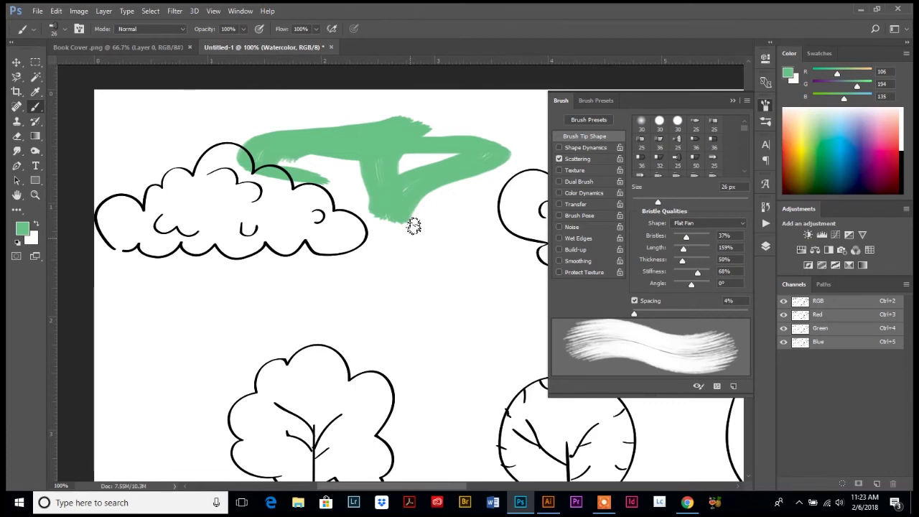
key("ctrl+z")
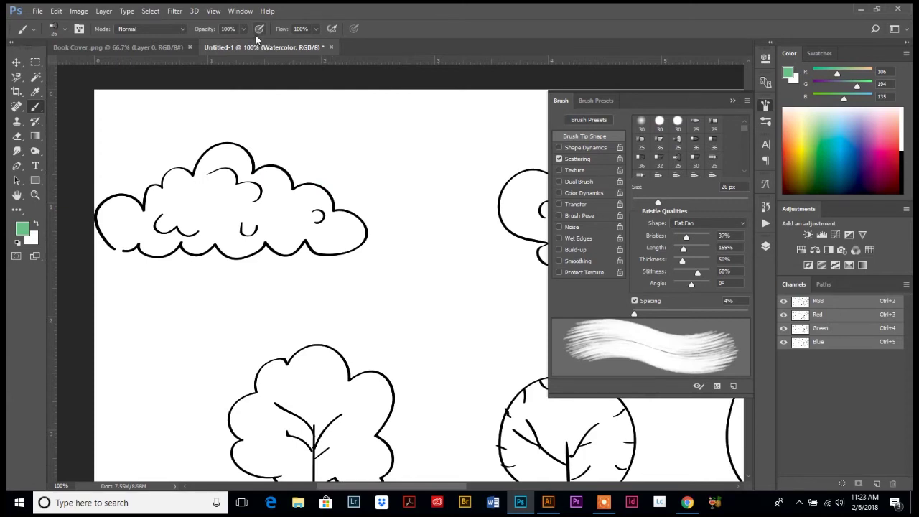
Set brush opacity to 70% and pick bright blue (R2 G195 B243).
left_click(243, 30)
left_click_drag(246, 45, 231, 46)
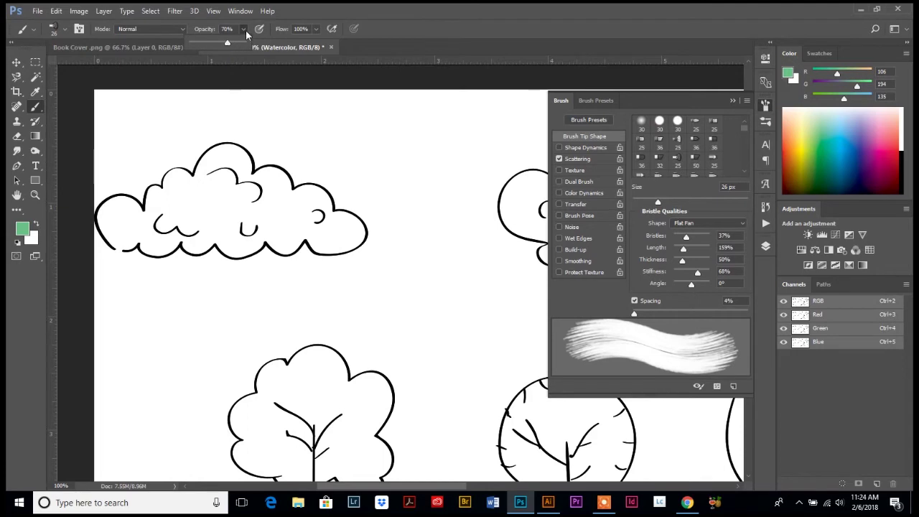
left_click(245, 32)
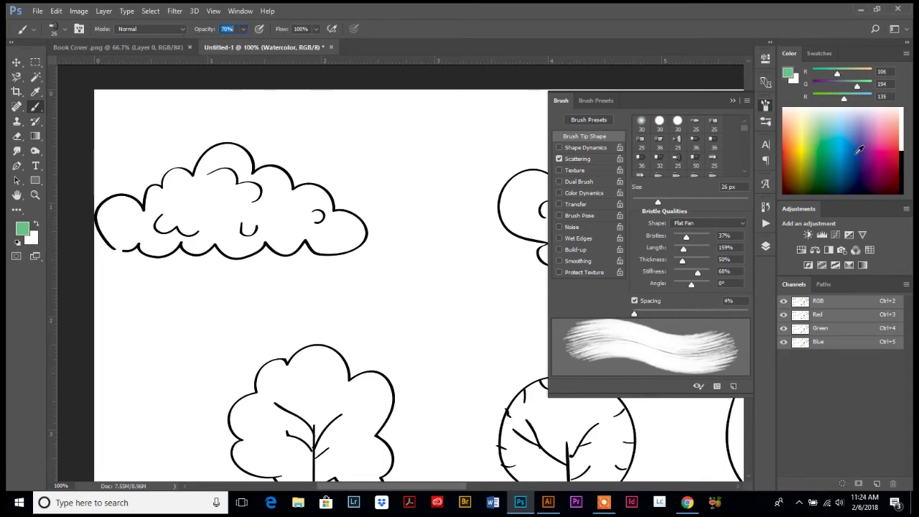
left_click(858, 151)
left_click(854, 143)
left_click(844, 133)
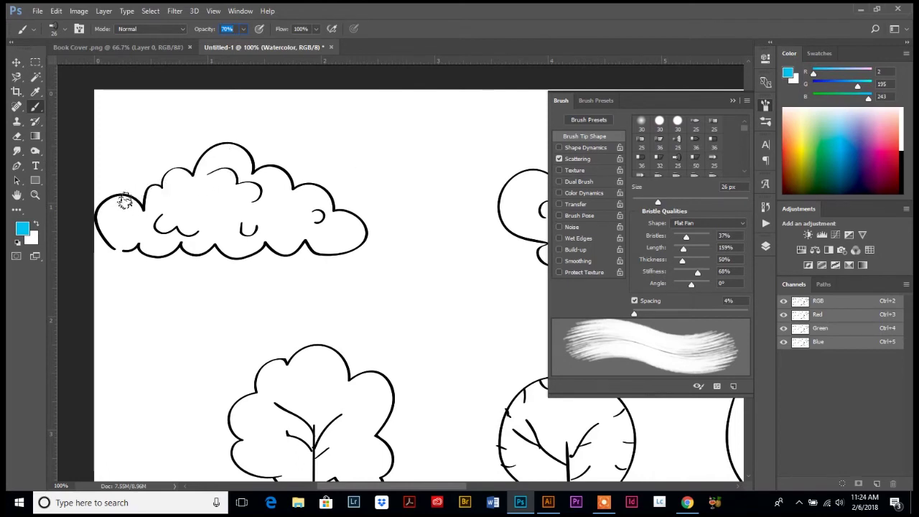
Replace the blue stroke with a light-blue wash at about 30% opacity over the cloud's top.
mouse_move(115, 205)
left_mouse_down()
mouse_move(163, 217)
mouse_move(234, 161)
mouse_move(329, 221)
left_mouse_up()
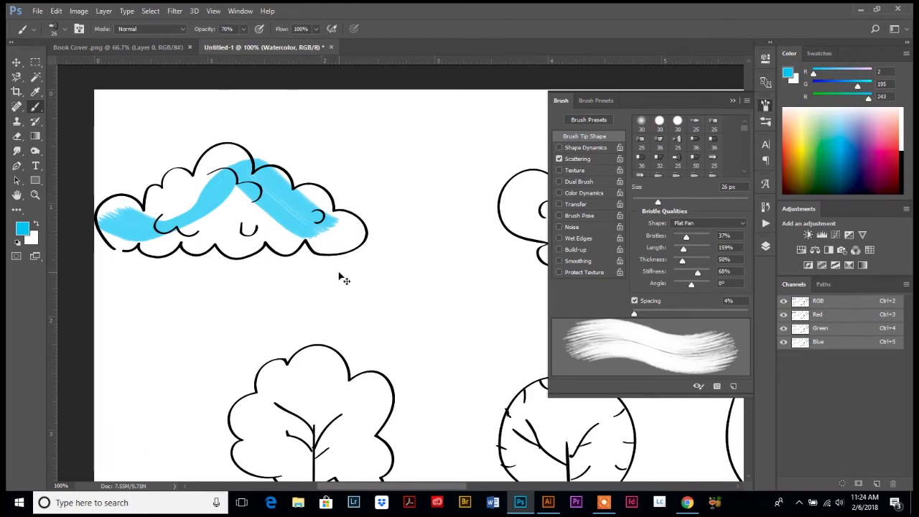
key("ctrl+z")
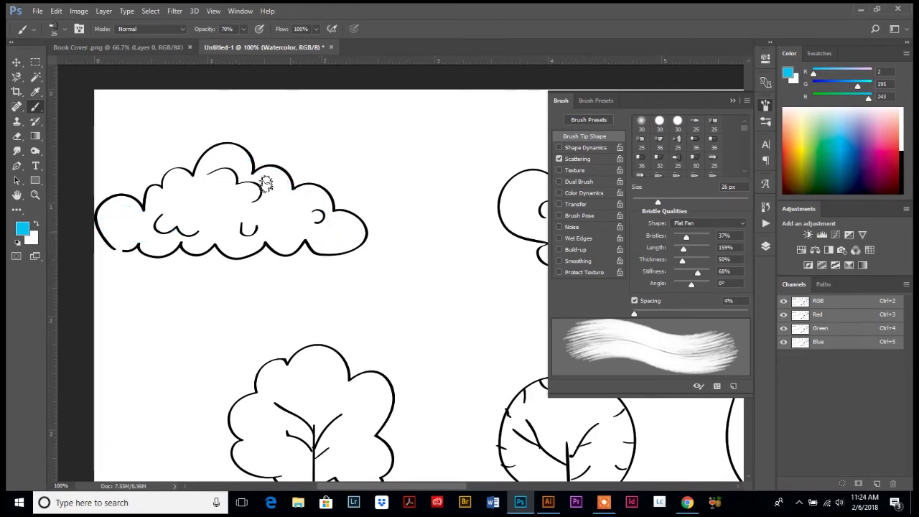
left_click(243, 29)
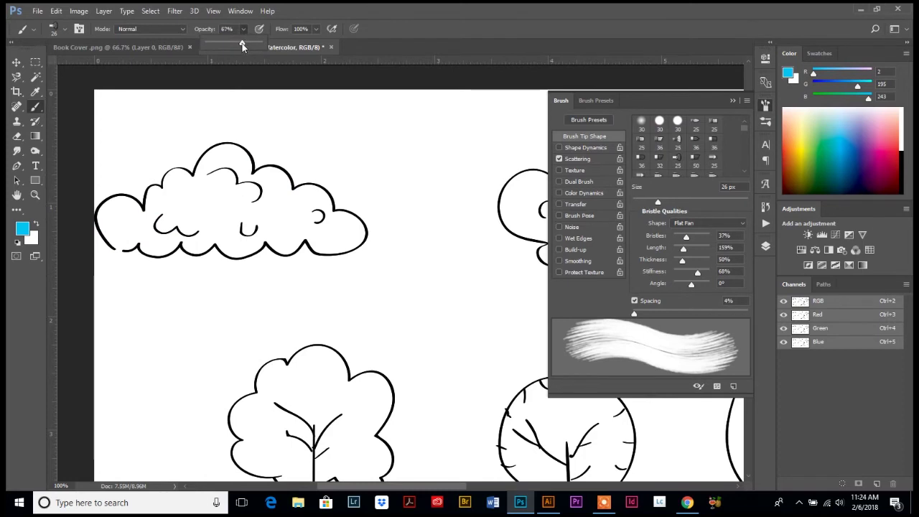
left_click_drag(242, 45, 223, 44)
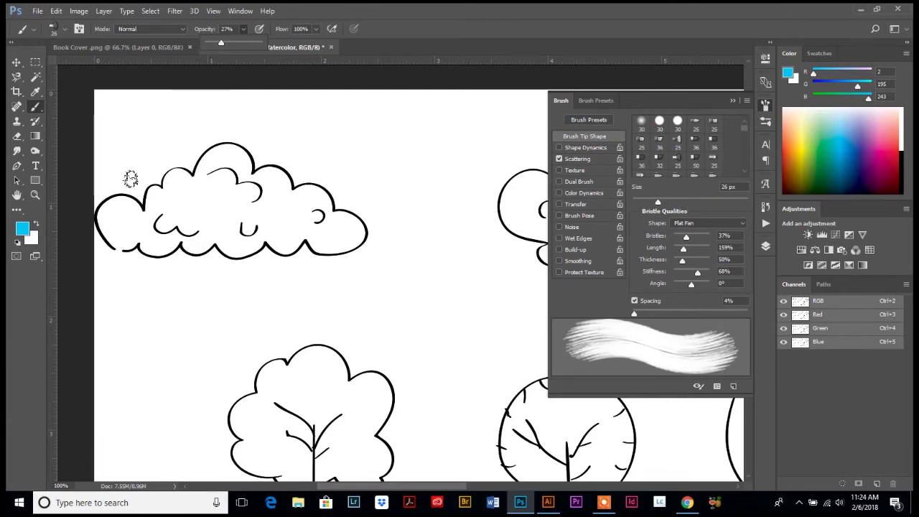
mouse_move(119, 204)
left_mouse_down()
mouse_move(295, 192)
mouse_move(324, 215)
left_mouse_up()
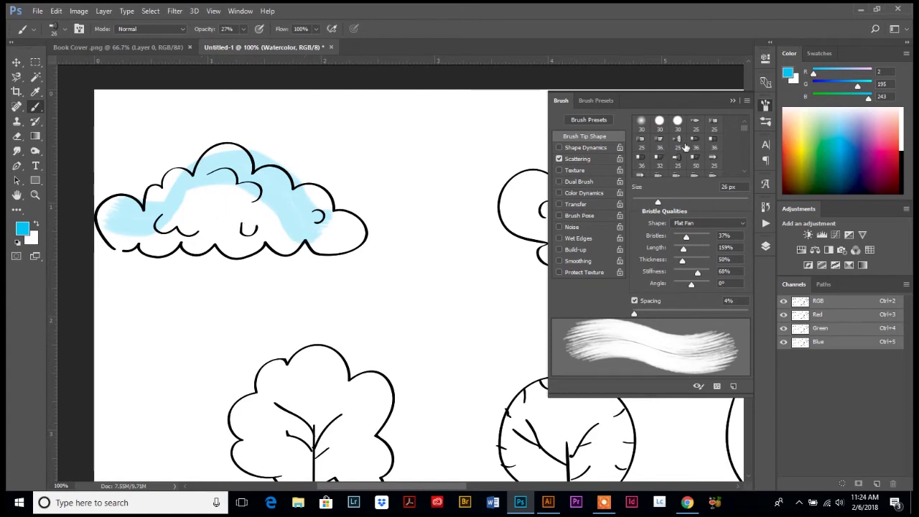
With the Round Angle 36 px tip, paint lavender-blue and light-blue washes across the cloud.
left_click(660, 142)
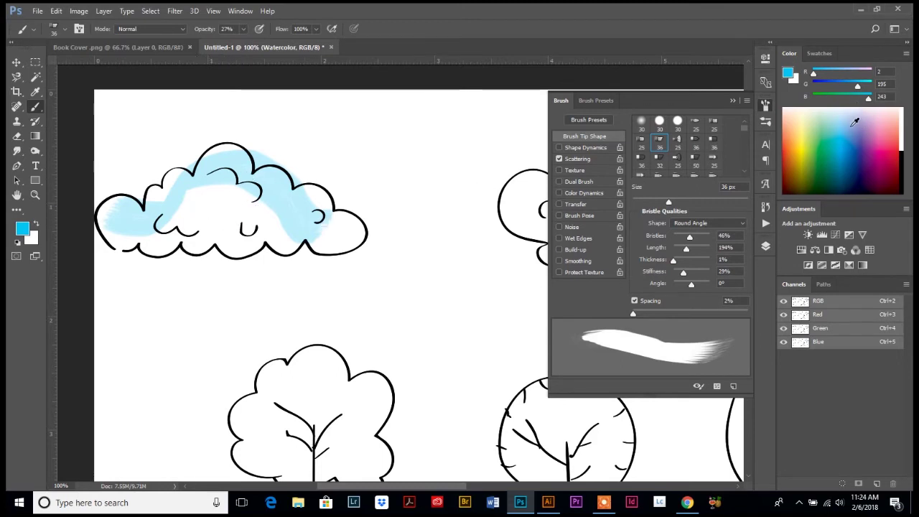
left_click(849, 131)
left_click(857, 131)
mouse_move(139, 214)
left_mouse_down()
mouse_move(252, 195)
mouse_move(356, 239)
left_mouse_up()
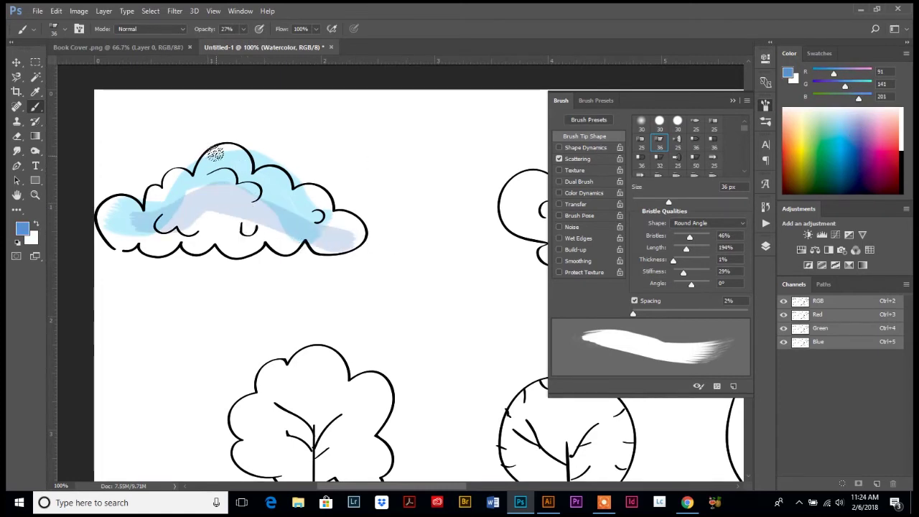
mouse_move(212, 152)
left_mouse_down()
mouse_move(283, 175)
mouse_move(353, 226)
left_mouse_up()
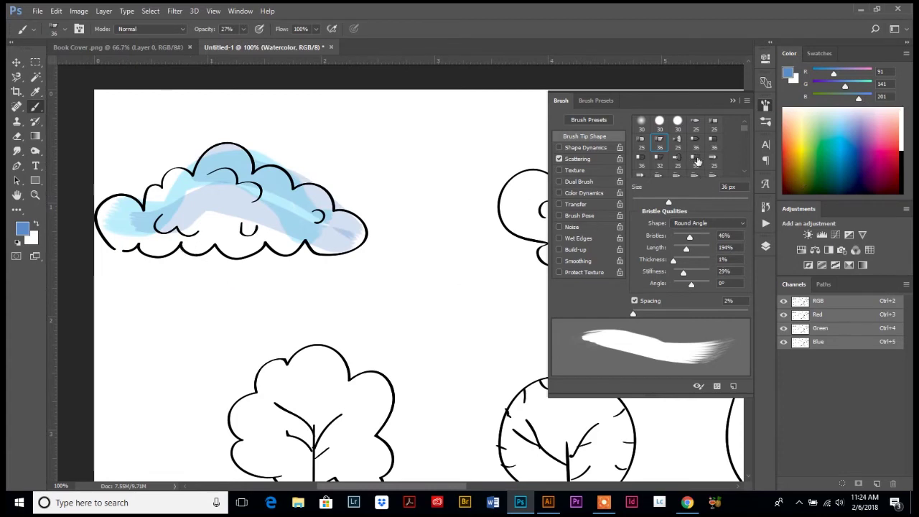
With a 57 px Flat Blunt tip in navy, darken the cloud's lower half, edges and middle.
left_click(712, 159)
left_click(713, 141)
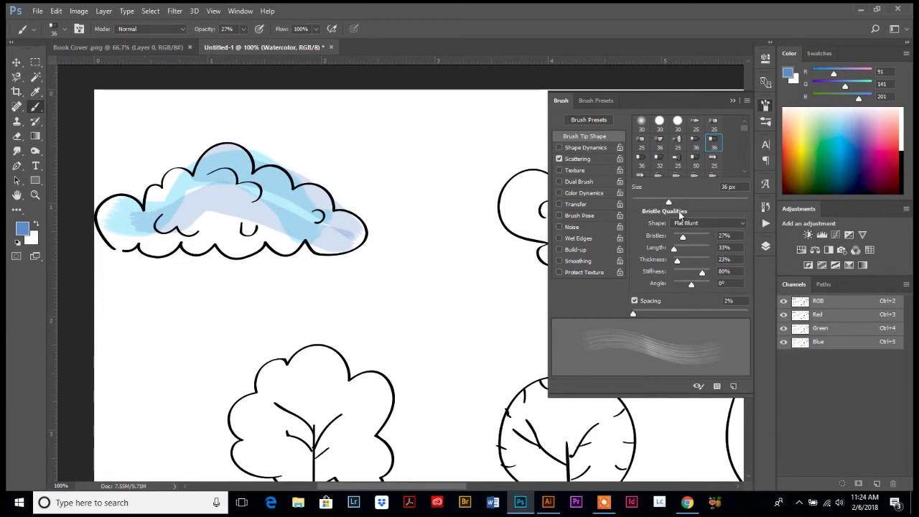
left_click_drag(669, 203, 694, 205)
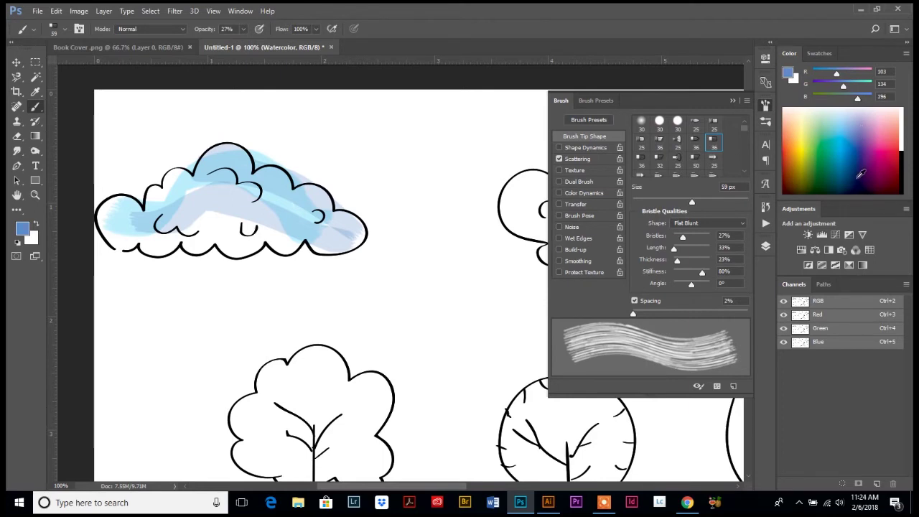
left_click(860, 173)
left_click_drag(860, 173, 859, 168)
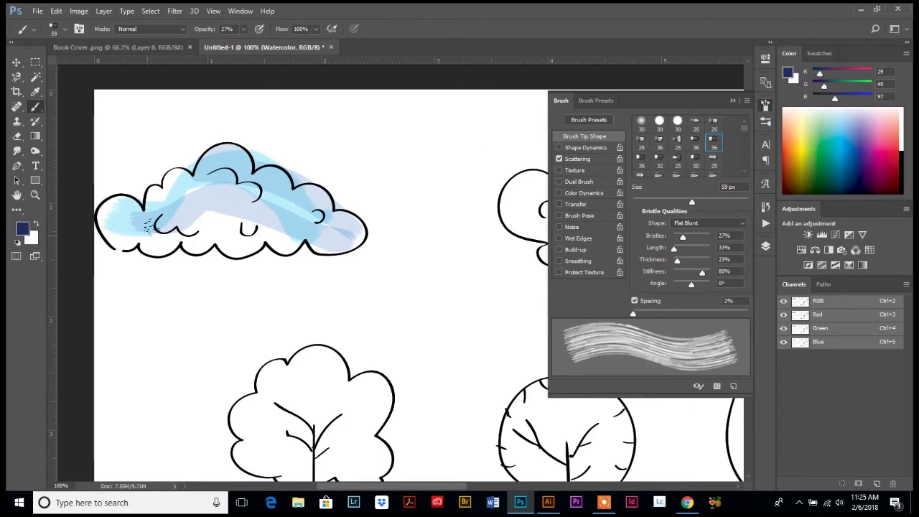
mouse_move(118, 230)
left_mouse_down()
mouse_move(174, 228)
mouse_move(227, 211)
mouse_move(232, 221)
mouse_move(359, 226)
left_mouse_up()
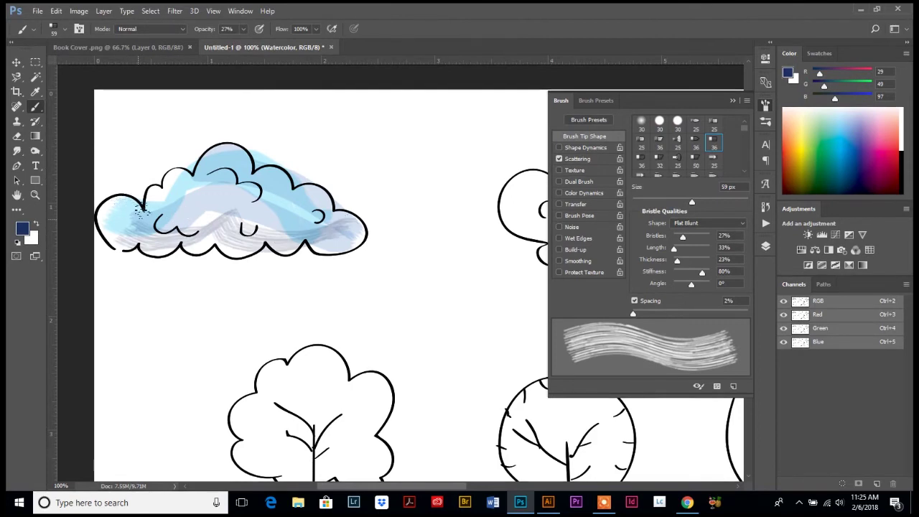
mouse_move(140, 206)
left_mouse_down()
mouse_move(137, 234)
mouse_move(176, 237)
left_mouse_up()
mouse_move(316, 212)
left_mouse_down()
mouse_move(353, 229)
mouse_move(323, 233)
left_mouse_up()
mouse_move(216, 165)
left_mouse_down()
mouse_move(190, 189)
mouse_move(174, 178)
mouse_move(196, 210)
left_mouse_up()
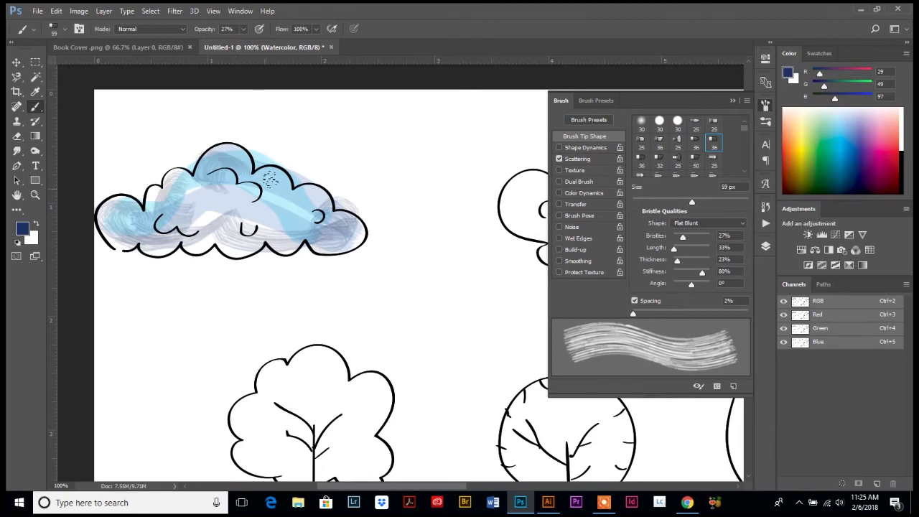
mouse_move(270, 179)
left_mouse_down()
mouse_move(278, 211)
mouse_move(309, 192)
mouse_move(315, 218)
left_mouse_up()
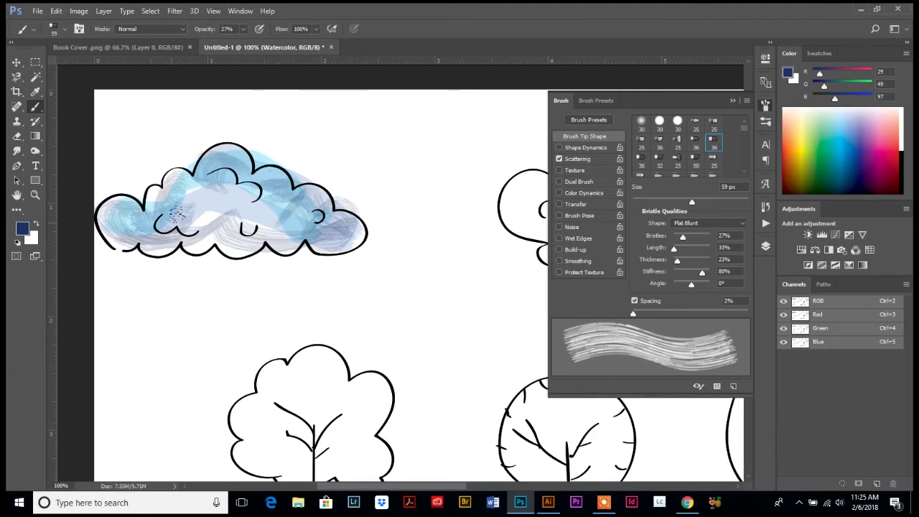
left_click_drag(185, 200, 277, 216)
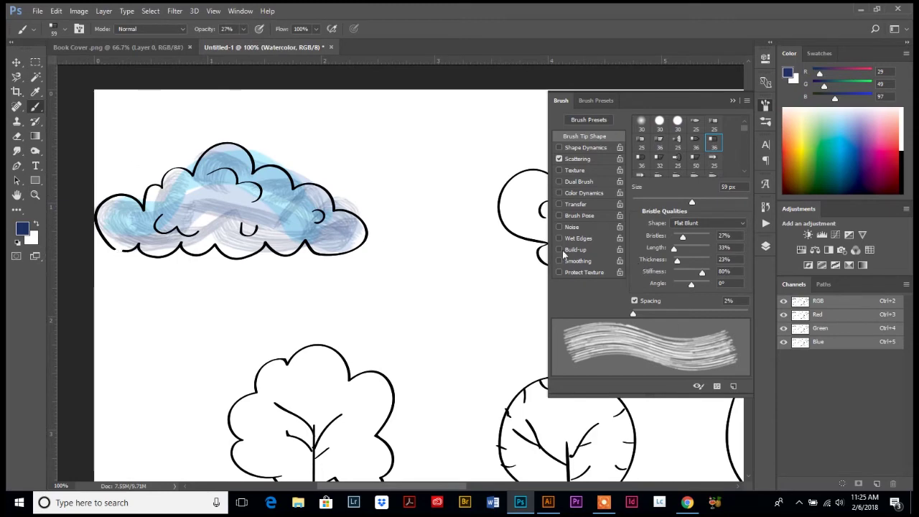
Pan to the trees and ground line and load green (R0 G141 B74) on the brush.
left_click(17, 194)
left_click_drag(342, 208, 351, 172)
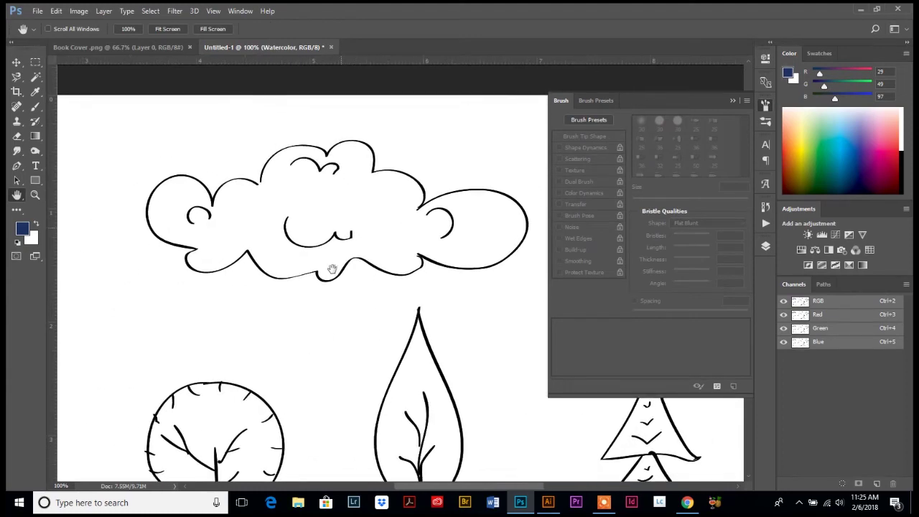
left_click_drag(374, 373, 297, 252)
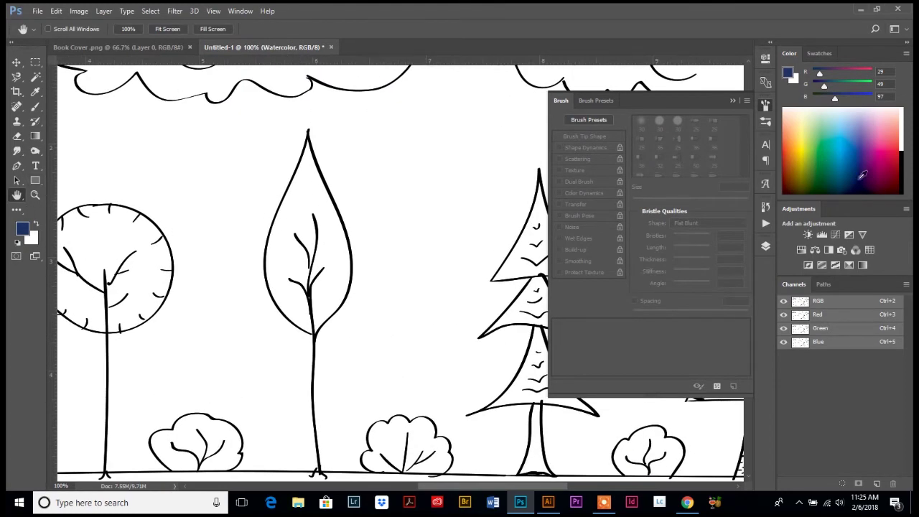
left_click(818, 159)
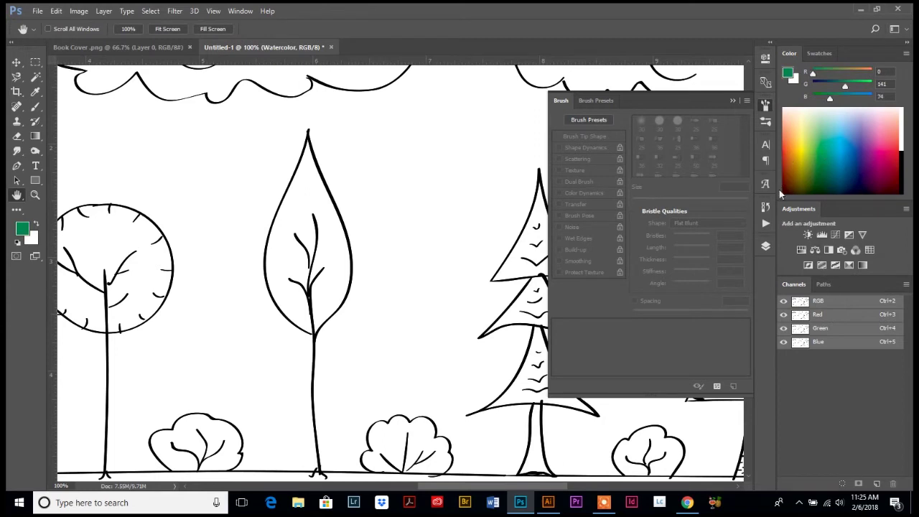
left_click(33, 113)
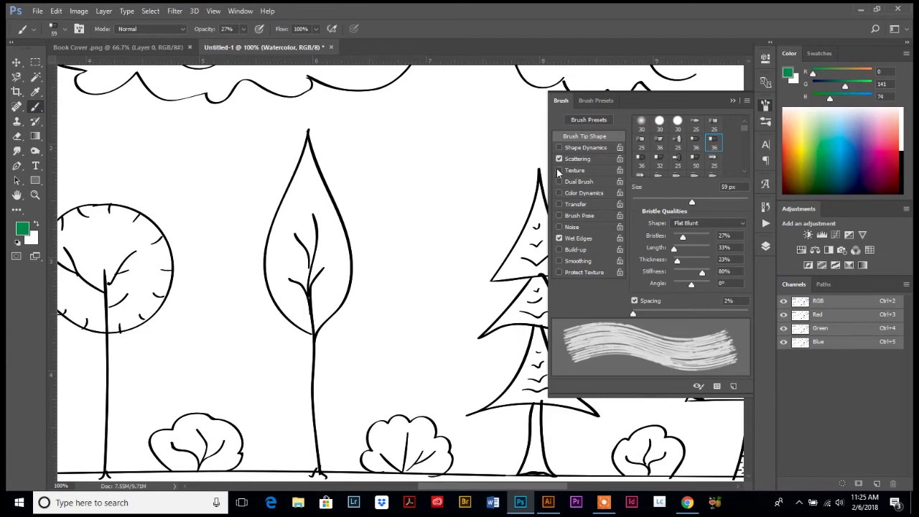
Enable brush Texture and pick the 45 px tip at 1% spacing.
left_click(560, 170)
left_click(744, 172)
left_click(745, 173)
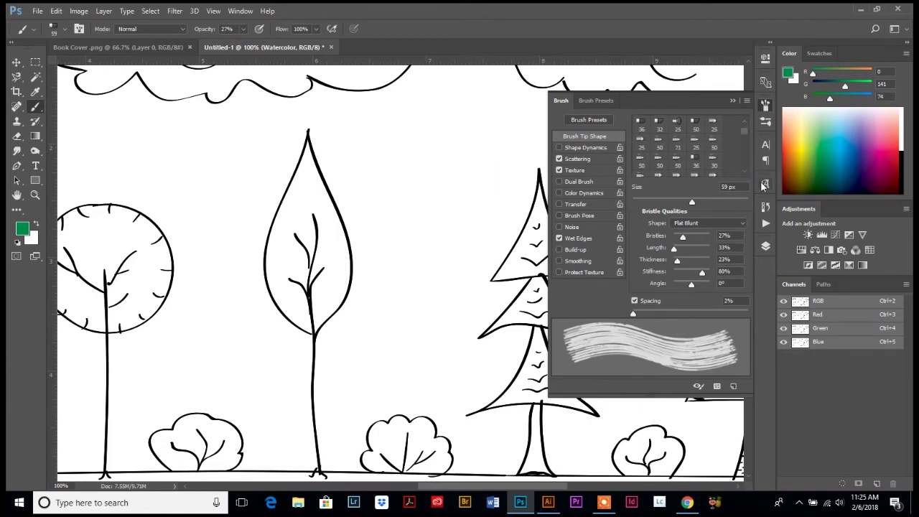
left_click(743, 172)
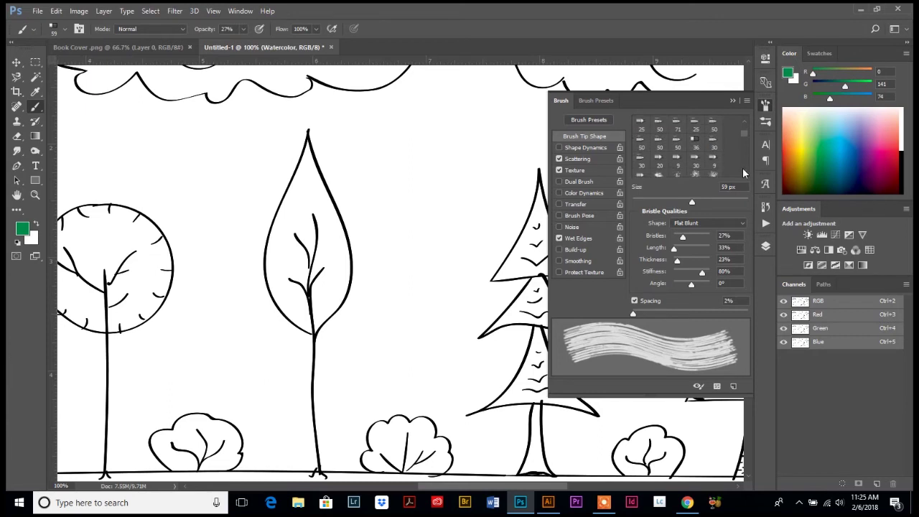
left_click(744, 172)
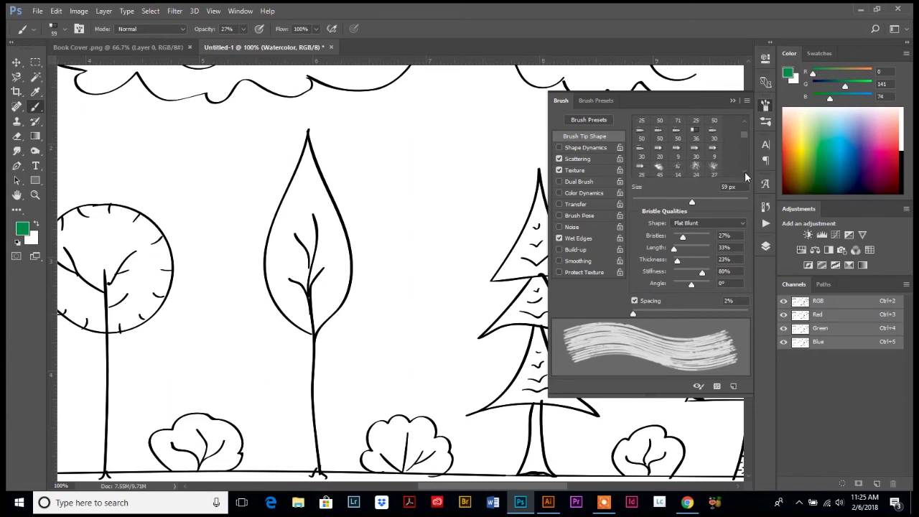
left_click(658, 166)
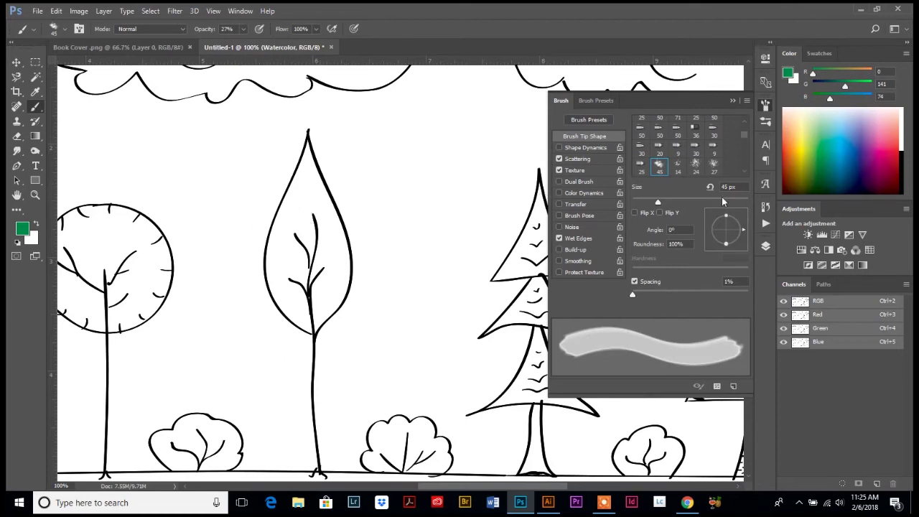
Enlarge the brush to 84 px and paint green down the leaf tree's left side.
left_click_drag(658, 205, 681, 205)
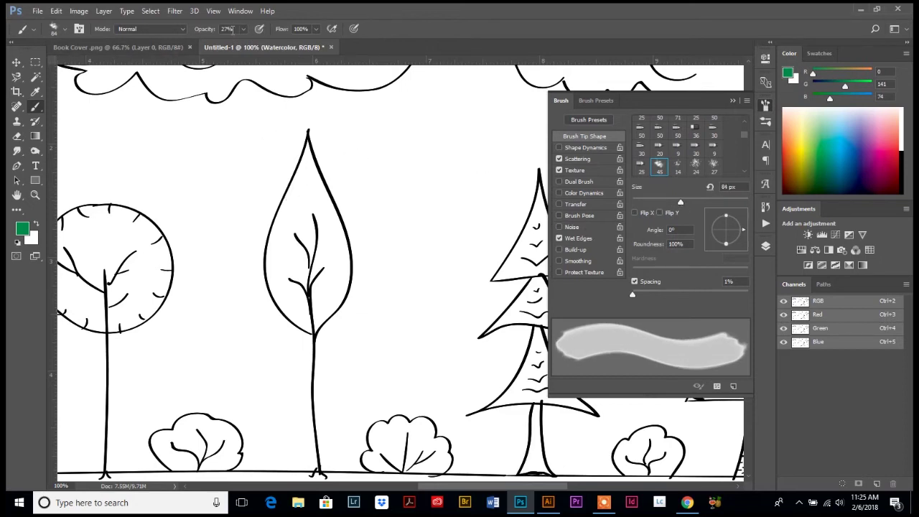
mouse_move(298, 155)
left_mouse_down()
mouse_move(309, 172)
mouse_move(274, 251)
mouse_move(327, 302)
mouse_move(278, 138)
left_mouse_up()
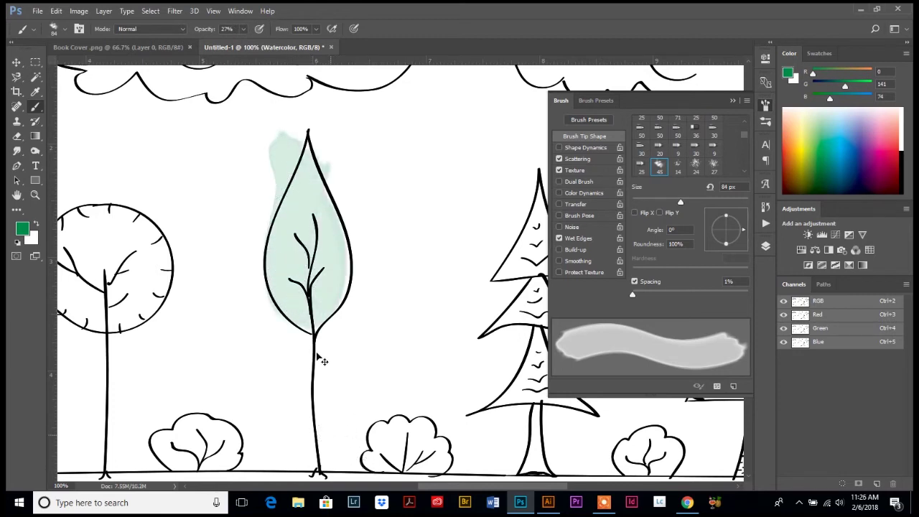
key("ctrl+z")
mouse_move(310, 147)
left_mouse_down()
mouse_move(265, 236)
mouse_move(296, 329)
left_mouse_up()
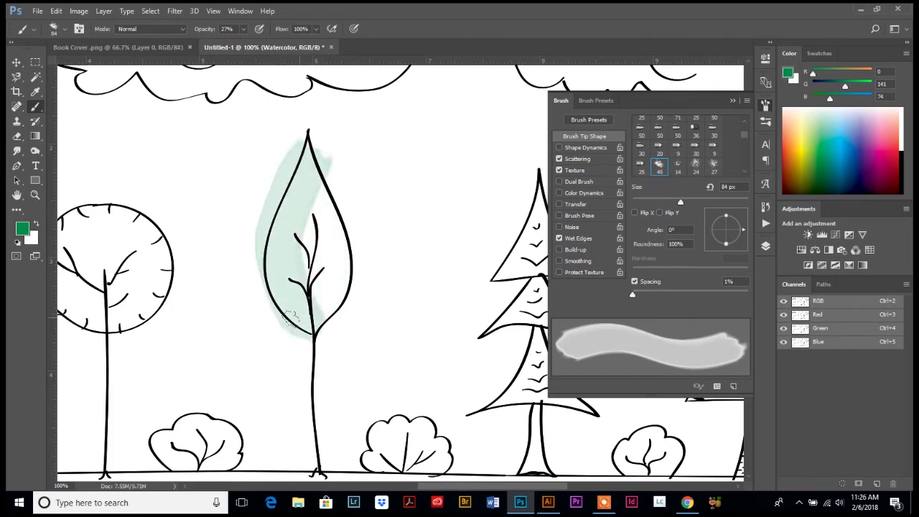
Raise opacity to 40% and layer darker green washes over the leaf tree.
left_click(825, 156)
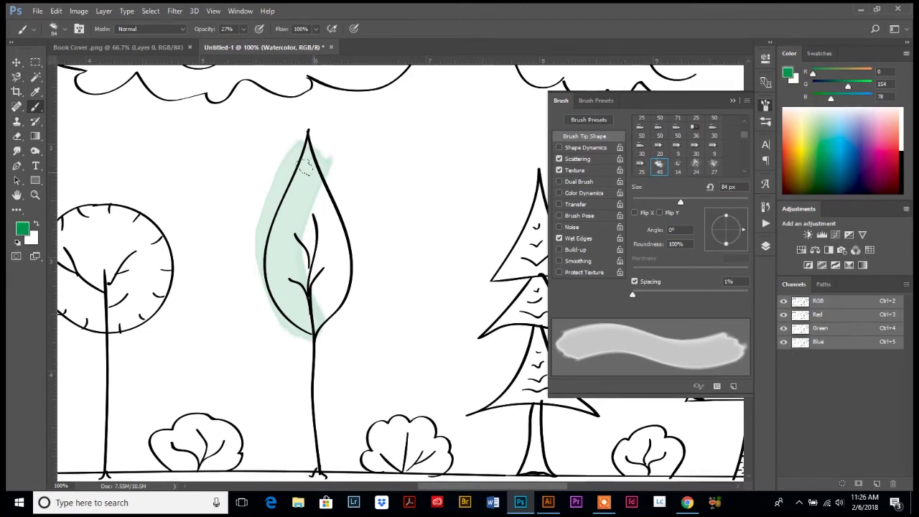
left_click(242, 30)
left_click_drag(247, 43, 253, 43)
left_click_drag(305, 172, 302, 304)
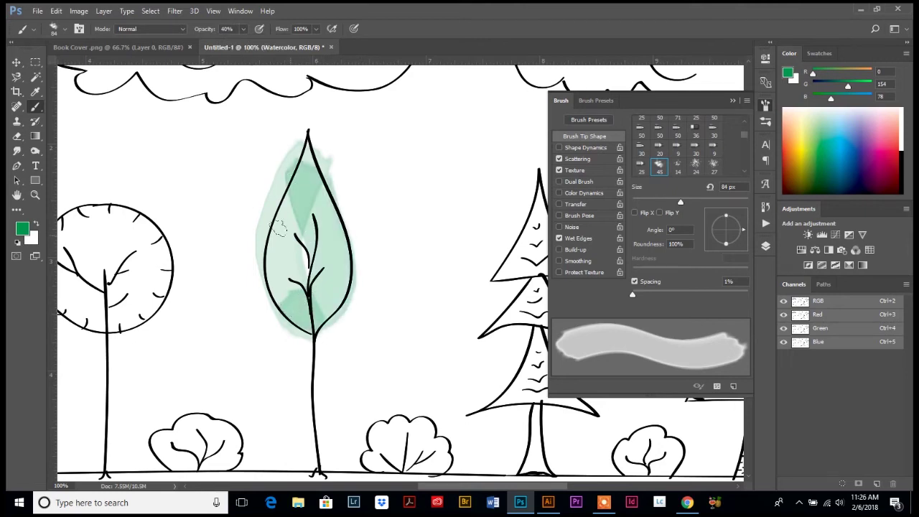
mouse_move(277, 223)
left_mouse_down()
mouse_move(282, 282)
mouse_move(294, 298)
left_mouse_up()
mouse_move(318, 209)
left_mouse_down()
mouse_move(321, 254)
mouse_move(290, 301)
left_mouse_up()
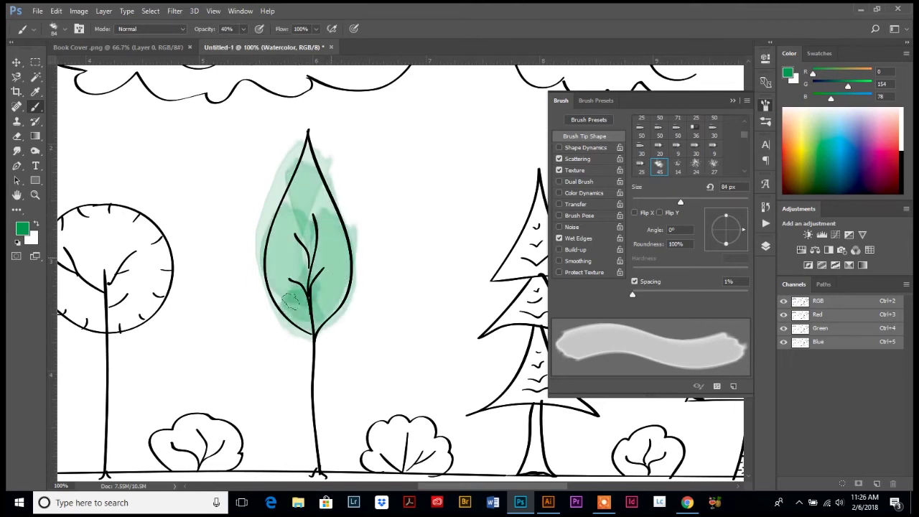
left_click(16, 194)
mouse_move(462, 364)
left_mouse_down()
mouse_move(401, 317)
mouse_move(394, 224)
mouse_move(213, 328)
left_mouse_up()
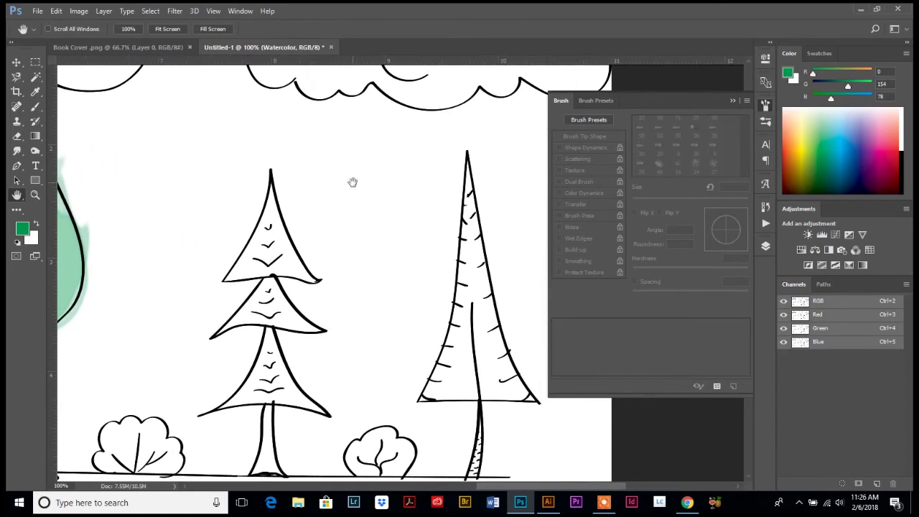
Pan to the right-hand cloud and paint a pale blue wash inside it.
left_click_drag(349, 183, 219, 341)
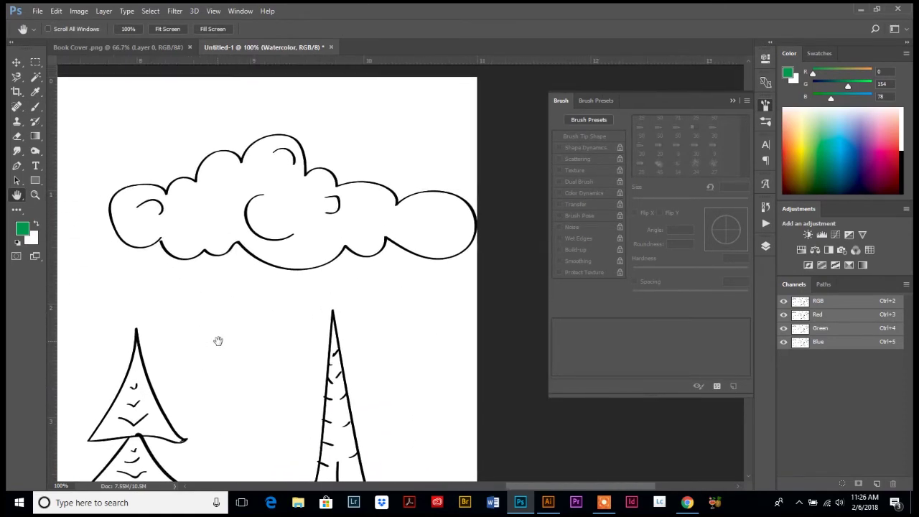
left_click(35, 106)
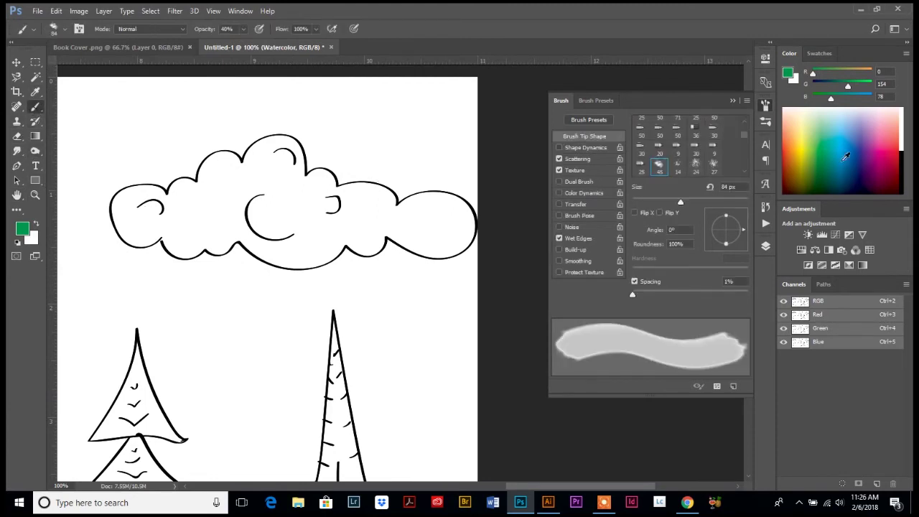
left_click(858, 164)
mouse_move(150, 203)
left_mouse_down()
mouse_move(120, 228)
mouse_move(179, 220)
mouse_move(256, 231)
mouse_move(283, 249)
mouse_move(450, 219)
mouse_move(267, 162)
mouse_move(144, 178)
left_mouse_up()
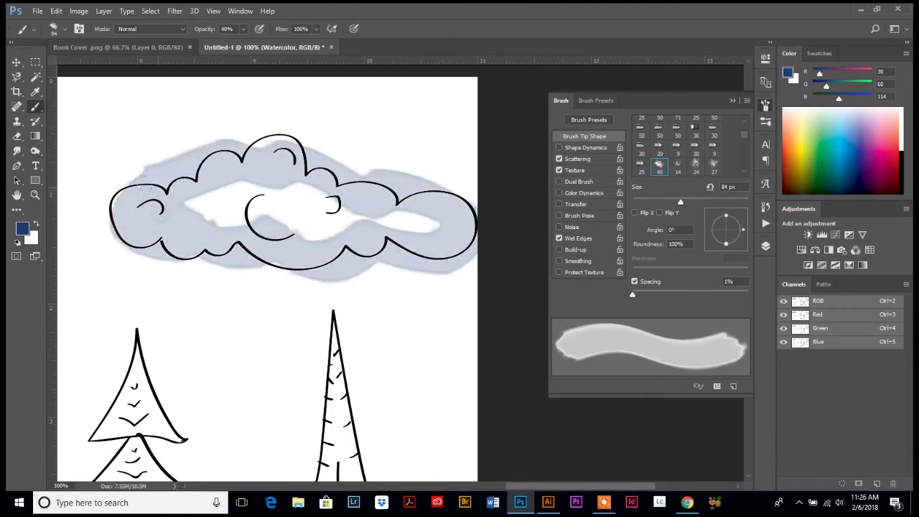
With a bright light blue 17 px tip at 116 px and 70% opacity, wash across the cloud.
left_click(844, 143)
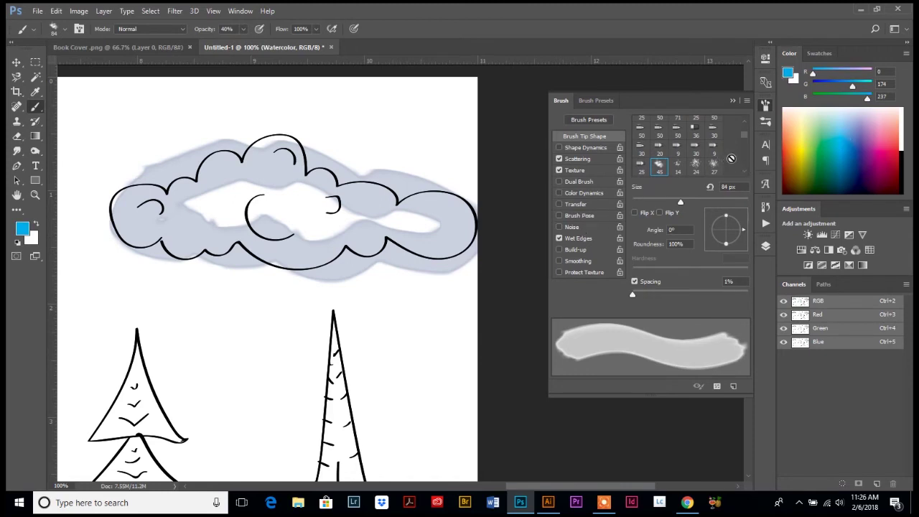
scroll(744, 134, "down", 1)
left_click(714, 164)
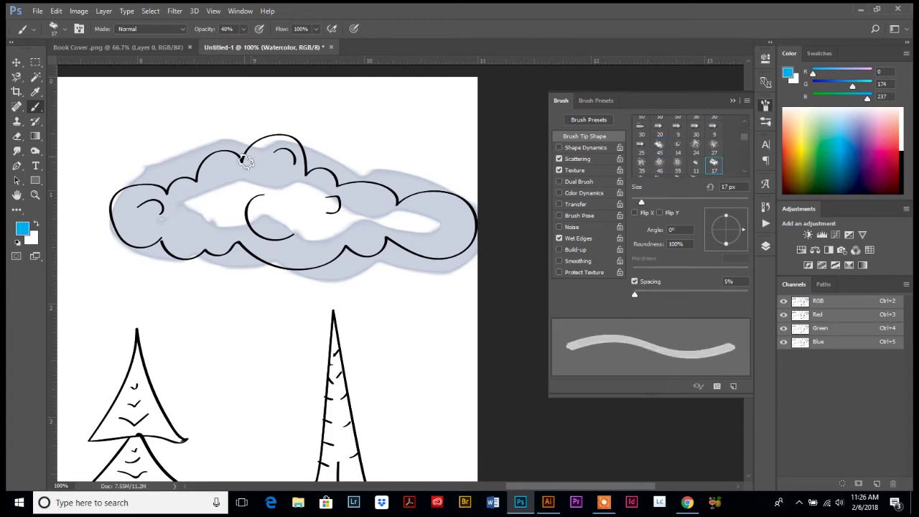
left_click_drag(641, 203, 695, 204)
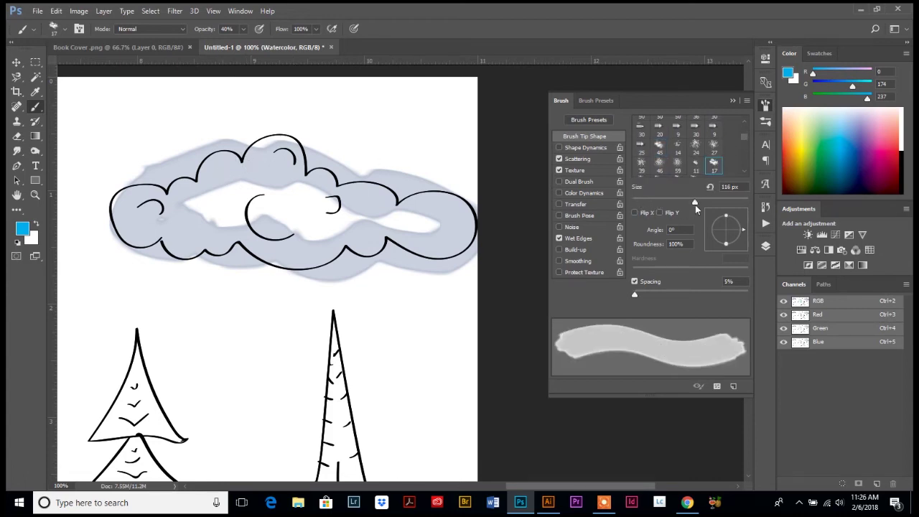
mouse_move(229, 192)
left_mouse_down()
mouse_move(140, 208)
mouse_move(223, 213)
mouse_move(352, 182)
mouse_move(227, 178)
mouse_move(437, 219)
left_mouse_up()
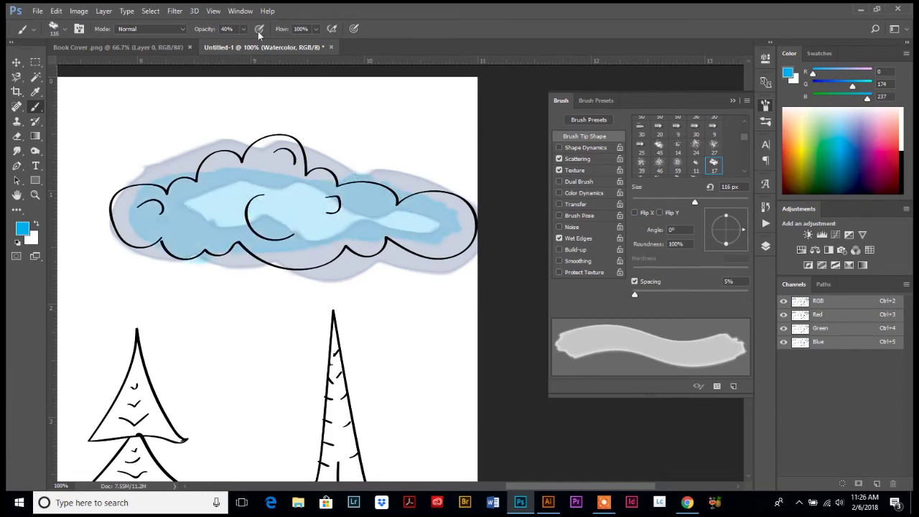
left_click_drag(247, 45, 263, 46)
left_click_drag(285, 192, 423, 219)
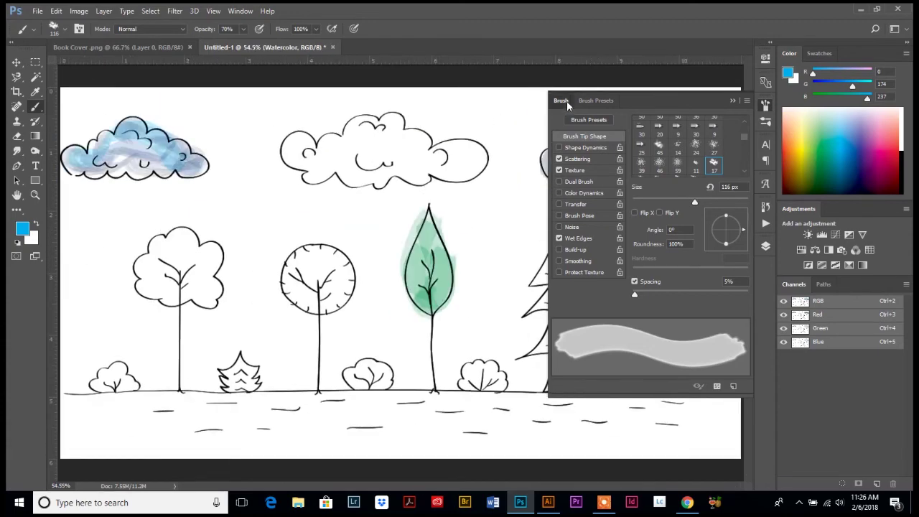
left_click(566, 101)
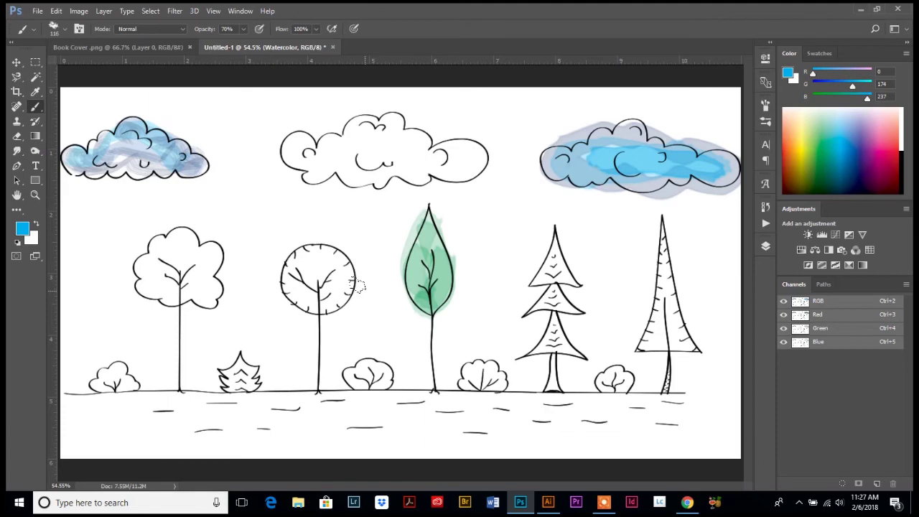
Open the Brush panel and switch to its Brush Presets list.
left_click(766, 105)
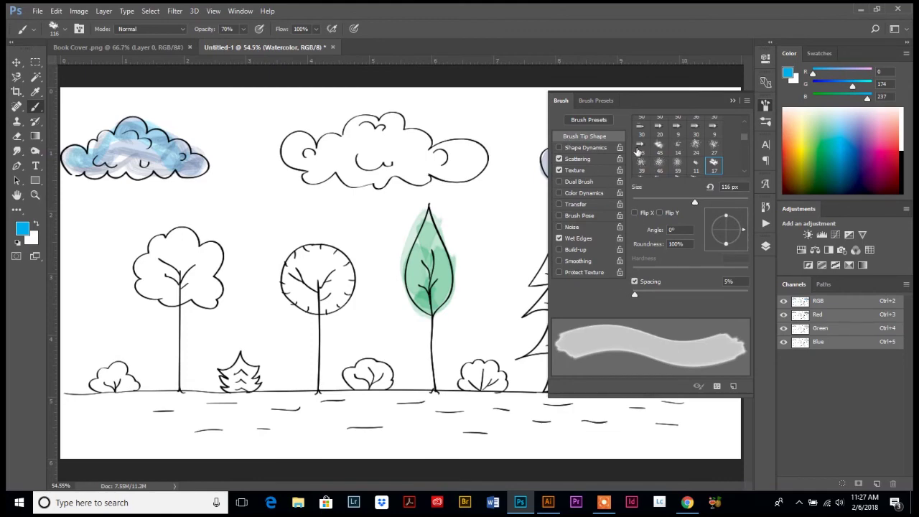
left_click(593, 100)
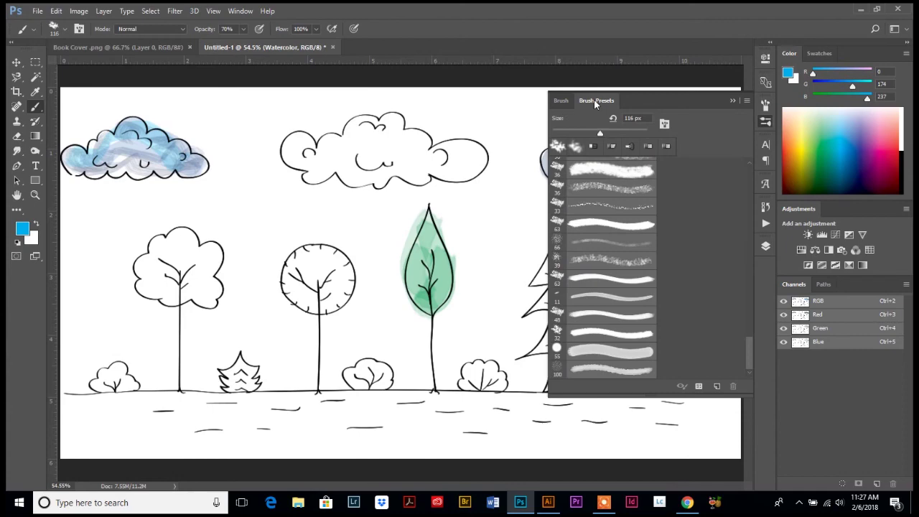
Save the 116 px brush as a new preset named with the artist's first name plus 'Watercolor'.
left_click(747, 101)
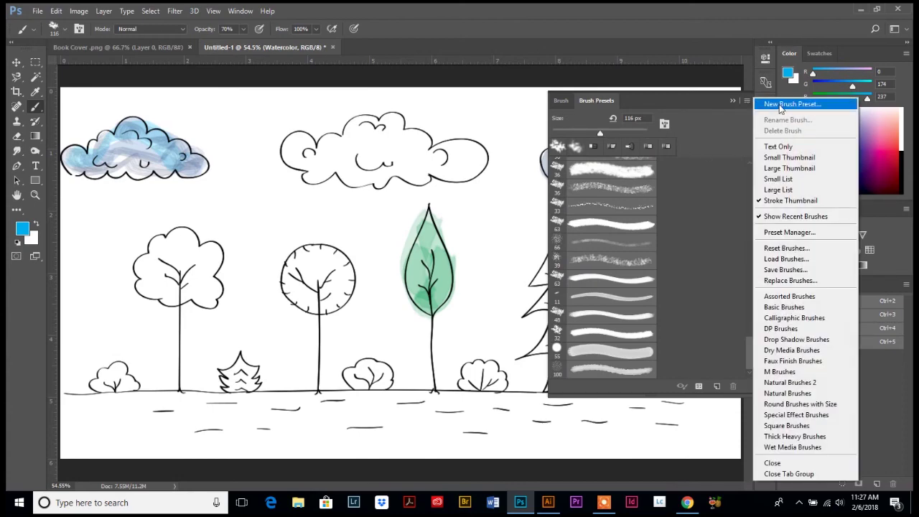
left_click(780, 104)
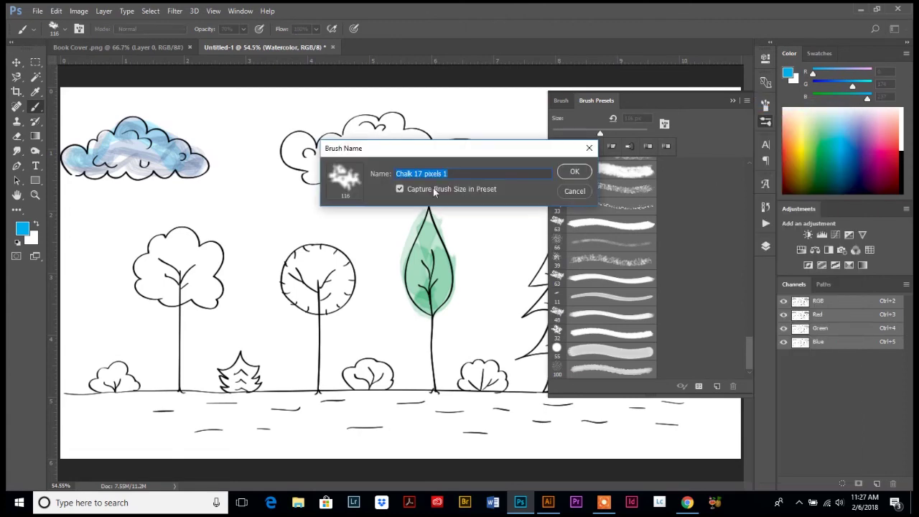
type("Erin's Watercop")
key("BackSpace")
type("lor")
left_click(567, 171)
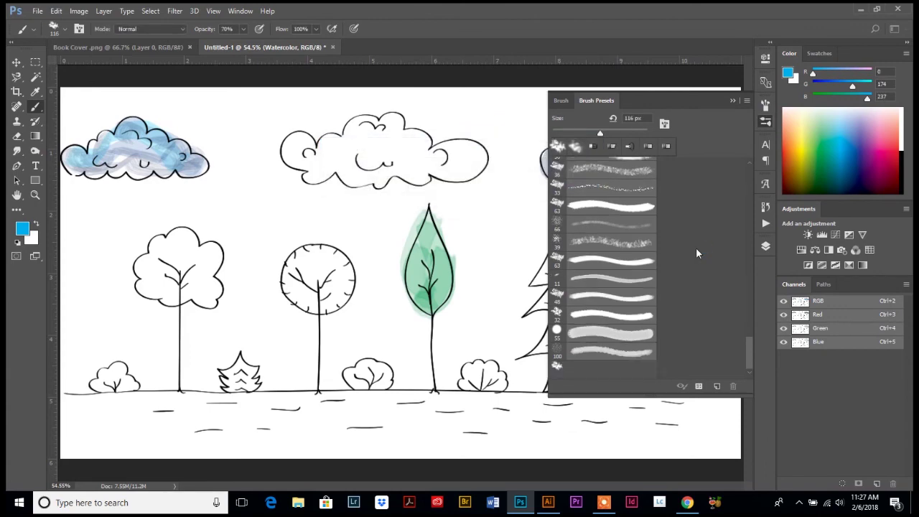